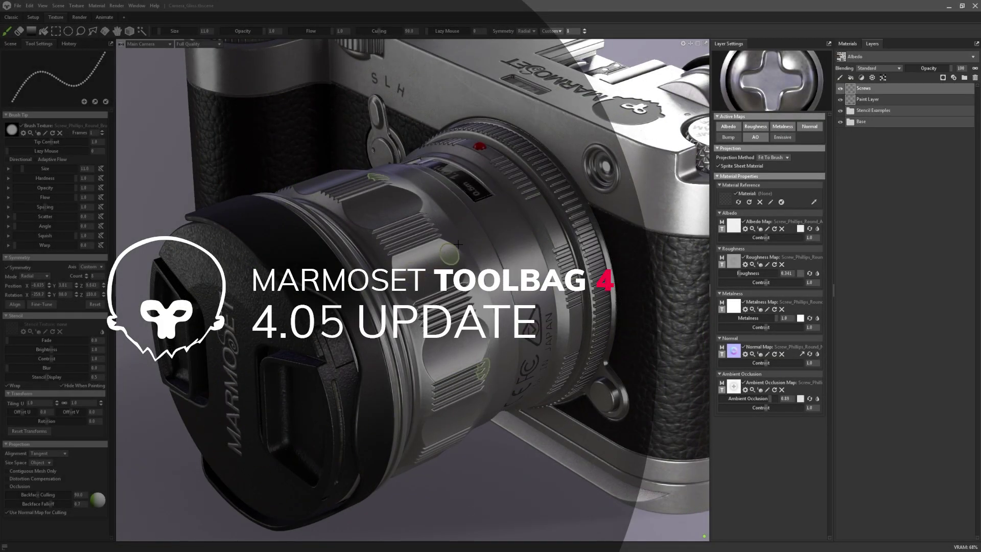
Stamp radial screws around the lens, paint statue moss, a helmet signature and the yellow MARMOSET stencil.
{"action": "left_click", "coordinate": [451, 205]}
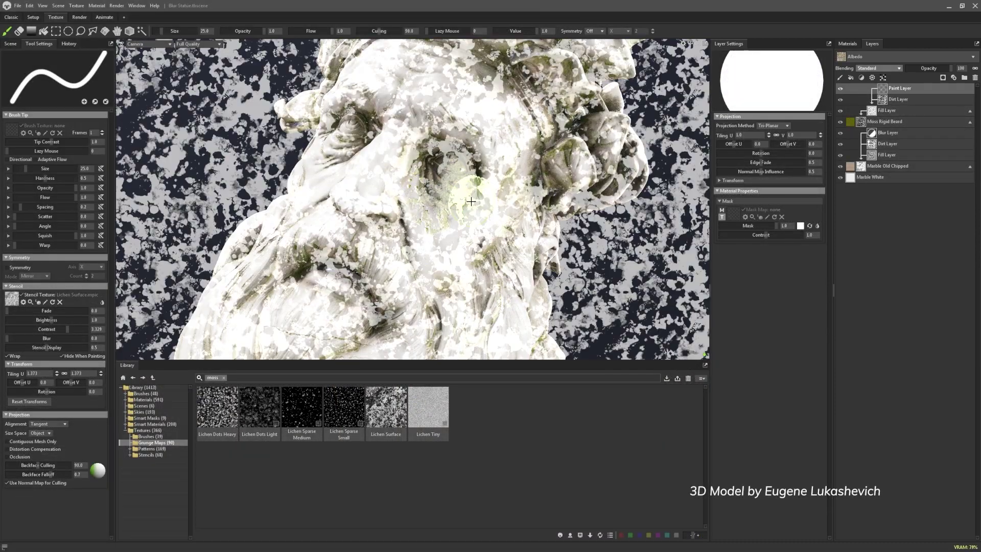
{"action": "left_click_drag", "start_coordinate": [441, 212], "coordinate": [460, 192]}
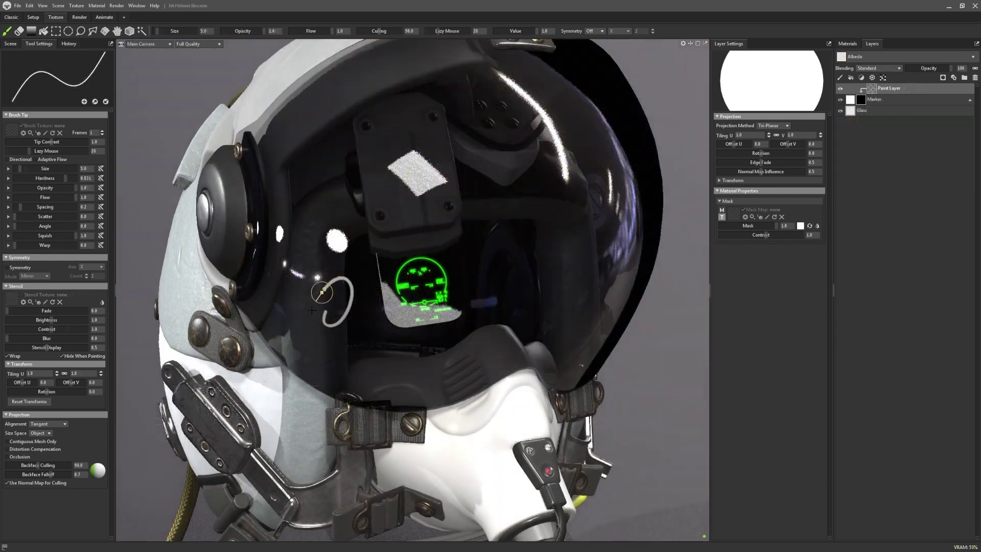
{"action": "mouse_move", "coordinate": [311, 310]}
{"action": "left_mouse_down"}
{"action": "mouse_move", "coordinate": [305, 359]}
{"action": "mouse_move", "coordinate": [343, 312]}
{"action": "mouse_move", "coordinate": [330, 323]}
{"action": "mouse_move", "coordinate": [324, 360]}
{"action": "mouse_move", "coordinate": [343, 334]}
{"action": "mouse_move", "coordinate": [336, 355]}
{"action": "mouse_move", "coordinate": [372, 281]}
{"action": "mouse_move", "coordinate": [353, 364]}
{"action": "left_mouse_up"}
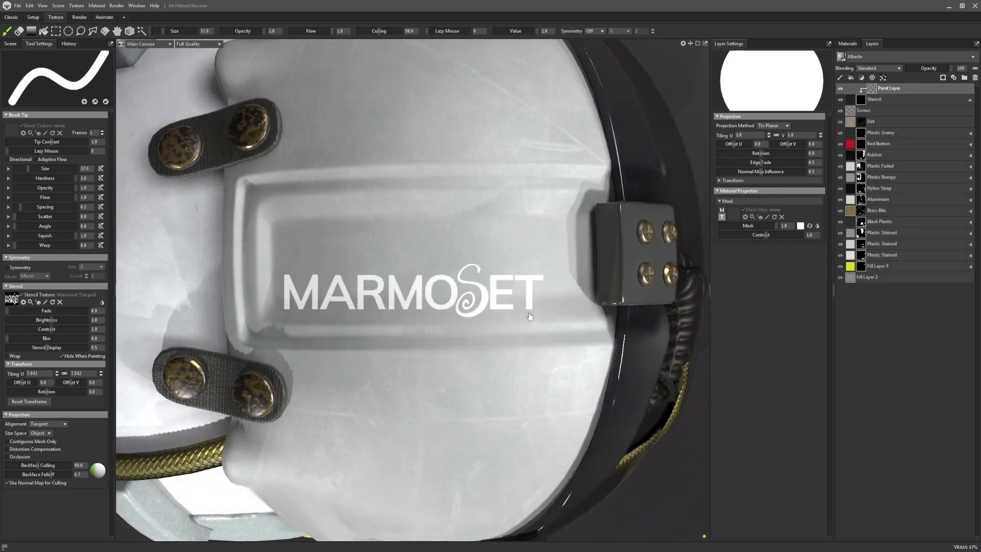
{"action": "left_click_drag", "start_coordinate": [530, 316], "coordinate": [556, 295]}
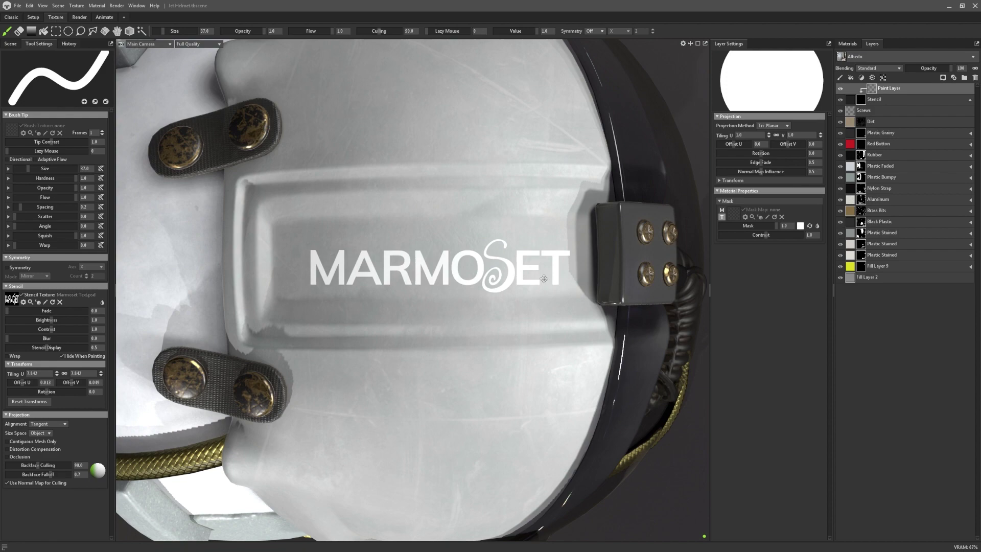
{"action": "left_click_drag", "start_coordinate": [531, 256], "coordinate": [450, 259]}
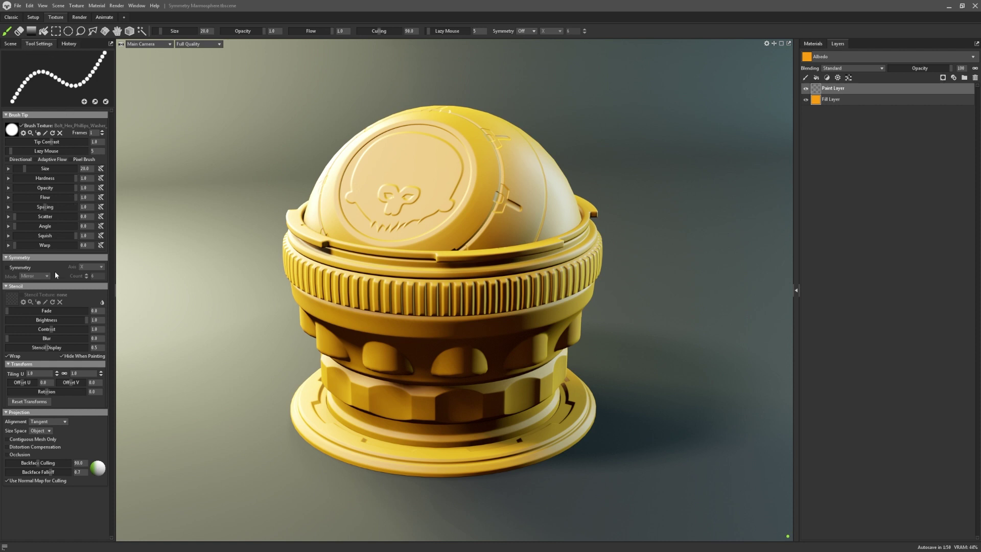
Enable mirror symmetry, cycle the mirror axis through Y and Z, and return it to X.
{"action": "left_click", "coordinate": [8, 269]}
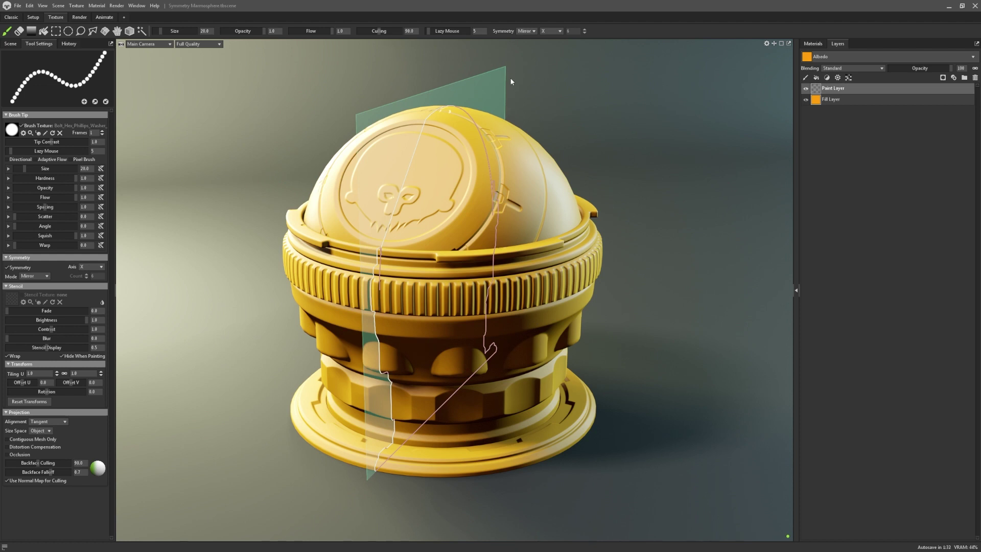
{"action": "key", "text": "x"}
{"action": "key", "text": "x"}
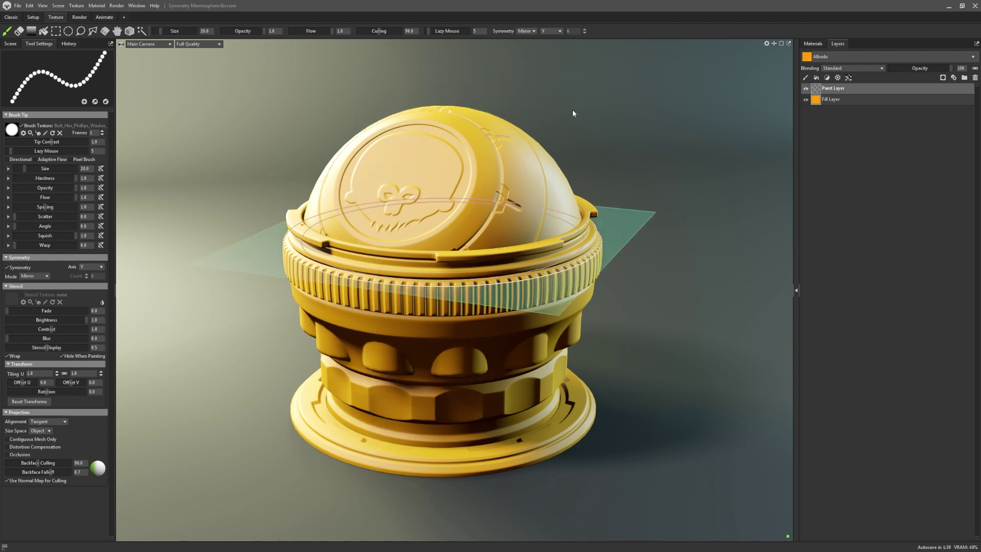
{"action": "key", "text": "shift+v"}
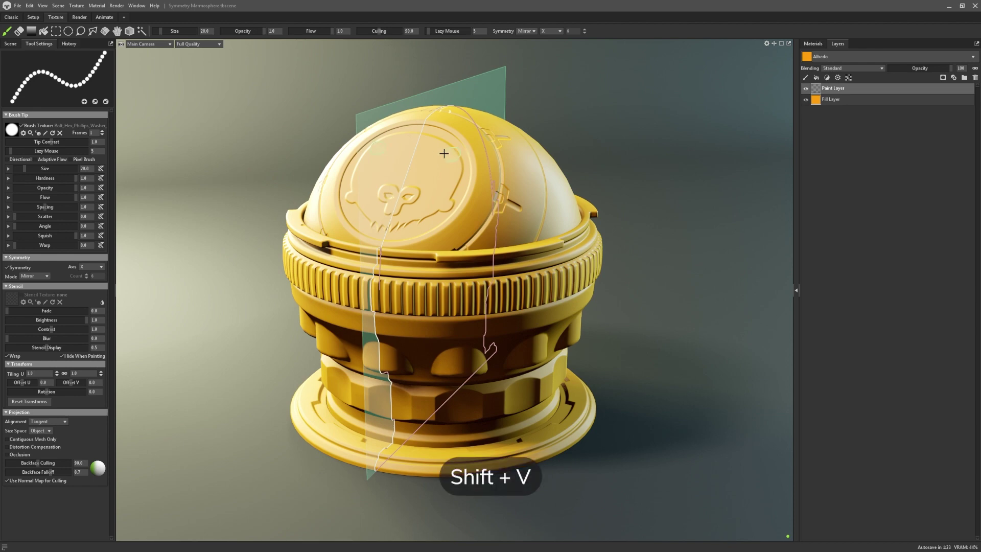
Paint mirrored test dabs on the dome, then undo them.
{"action": "left_click", "coordinate": [431, 149]}
{"action": "left_click_drag", "start_coordinate": [447, 163], "coordinate": [445, 181]}
{"action": "key", "text": "ctrl+z"}
{"action": "key", "text": "ctrl+z"}
{"action": "key", "text": "ctrl+z"}
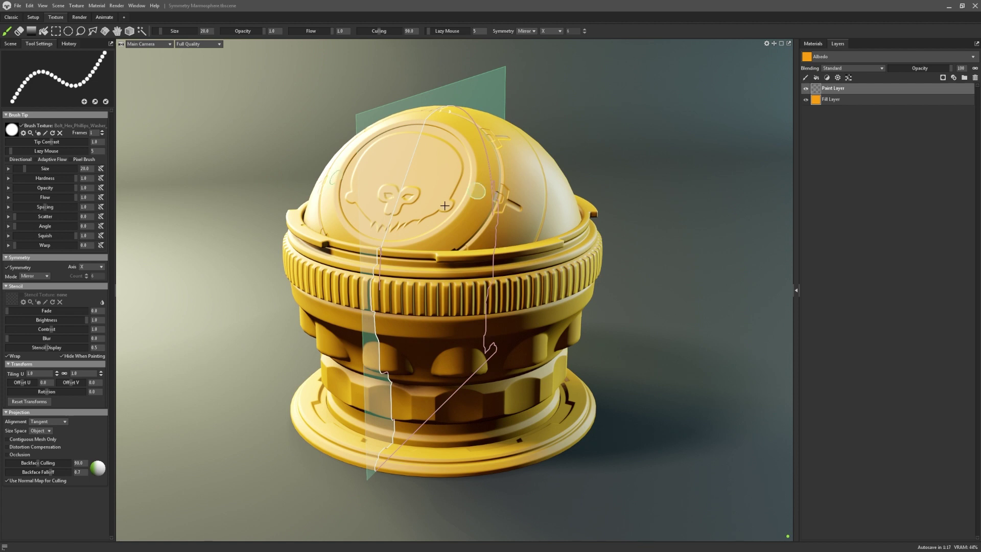
Switch symmetry to Radial mode and stamp twelve bolts evenly around the lower band.
{"action": "left_click", "coordinate": [44, 276]}
{"action": "left_click", "coordinate": [48, 289]}
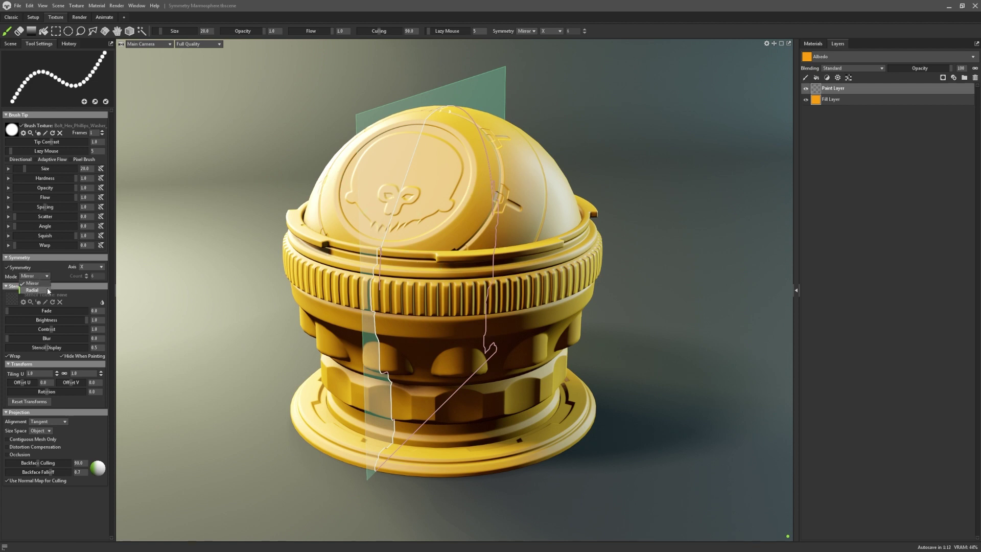
{"action": "key", "text": "v"}
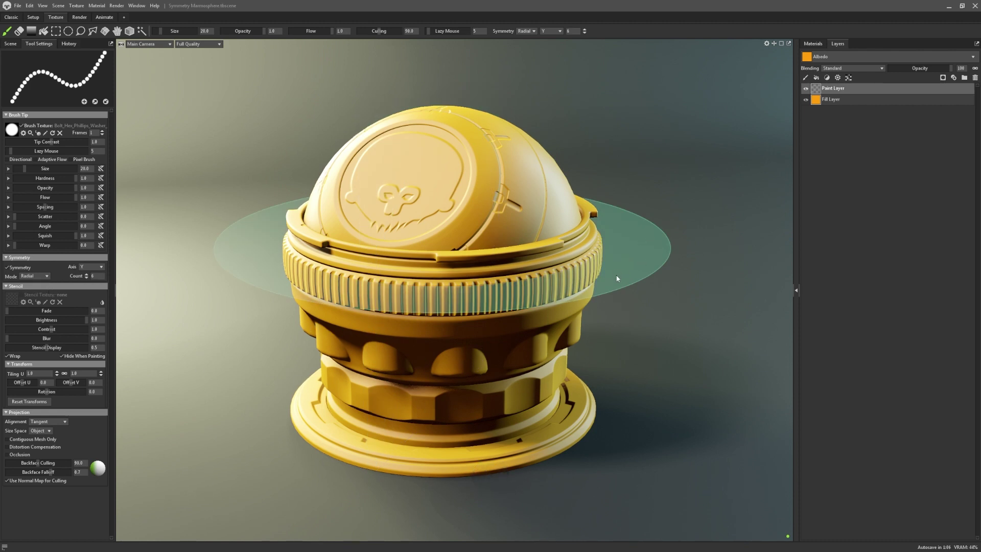
{"action": "left_click", "coordinate": [424, 408]}
{"action": "key", "text": "ctrl+z"}
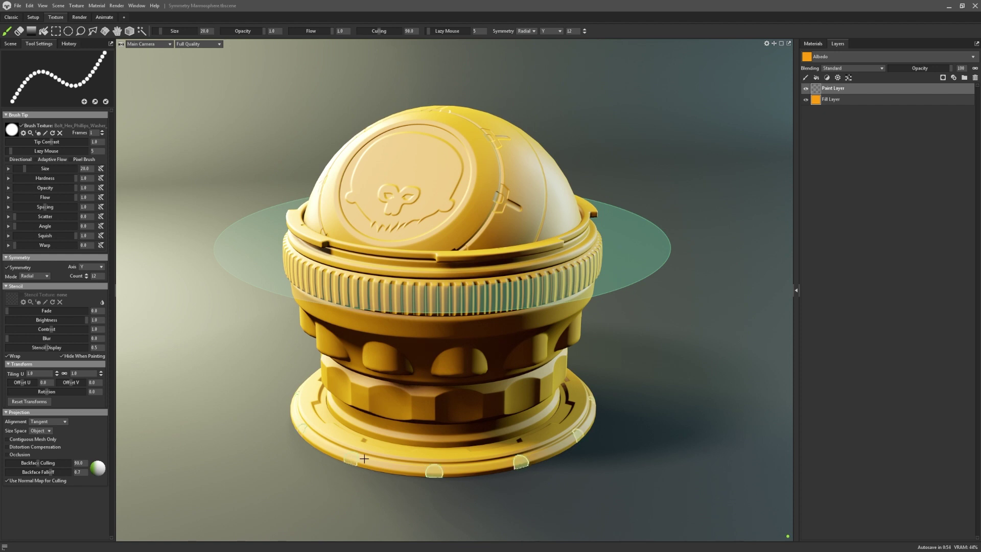
{"action": "left_click", "coordinate": [424, 408]}
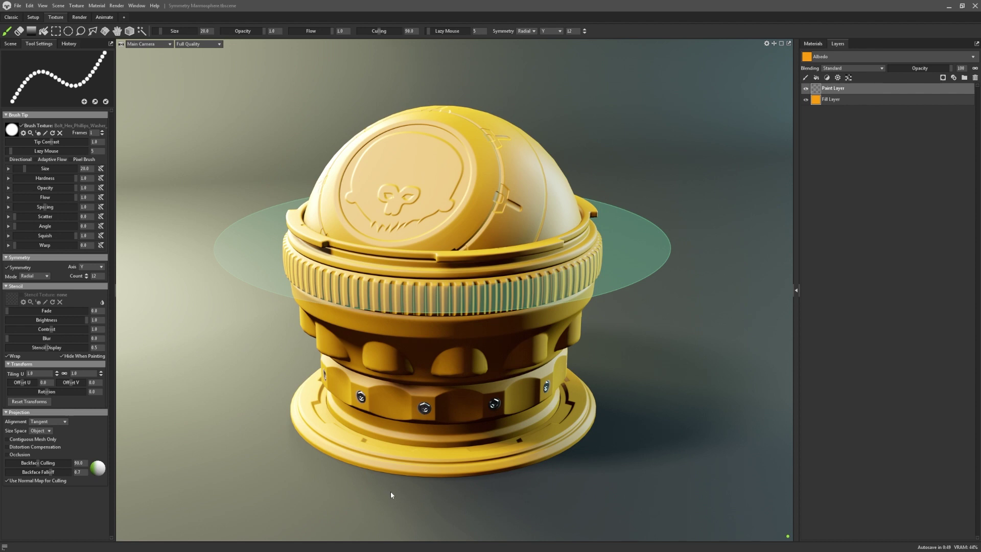
Undo the bolts and align a Custom radial symmetry axis to the dome's coin.
{"action": "key", "text": "ctrl+z"}
{"action": "left_click", "coordinate": [93, 267]}
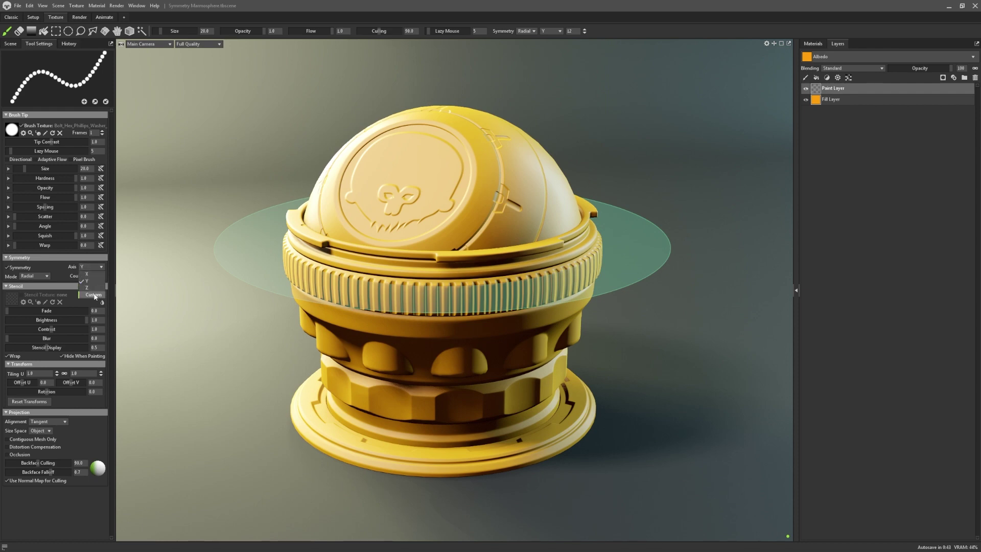
{"action": "left_click", "coordinate": [100, 295]}
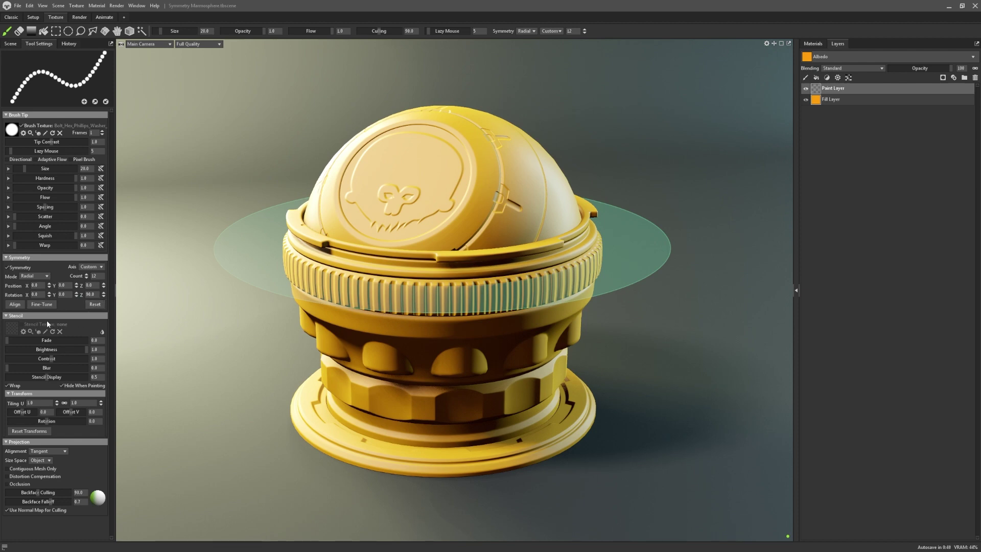
{"action": "left_click", "coordinate": [21, 306]}
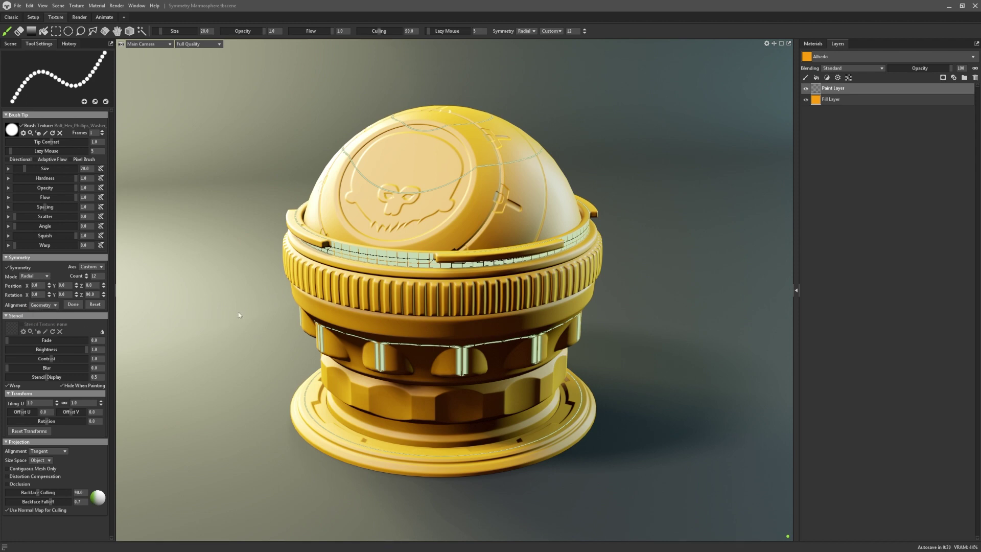
{"action": "left_click", "coordinate": [356, 245]}
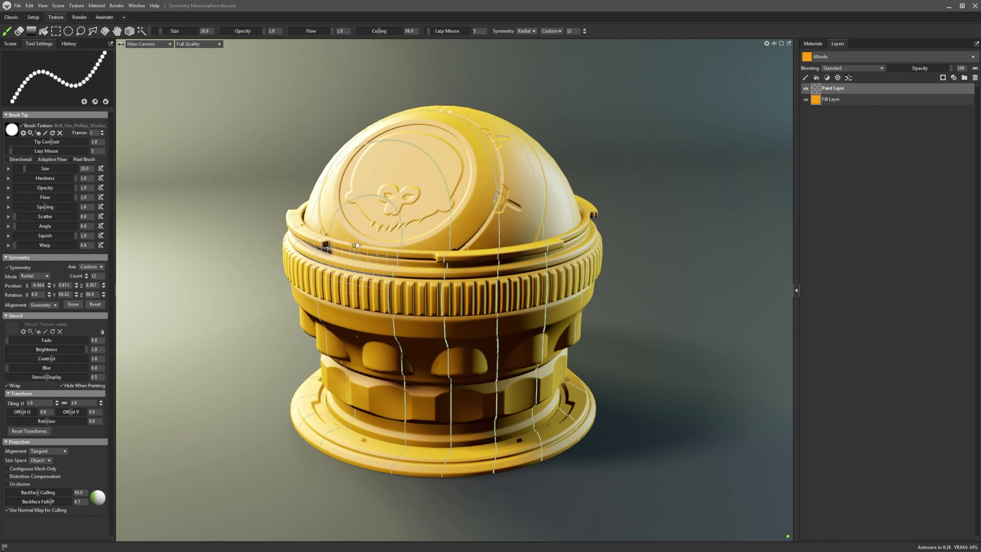
{"action": "left_click", "coordinate": [404, 180]}
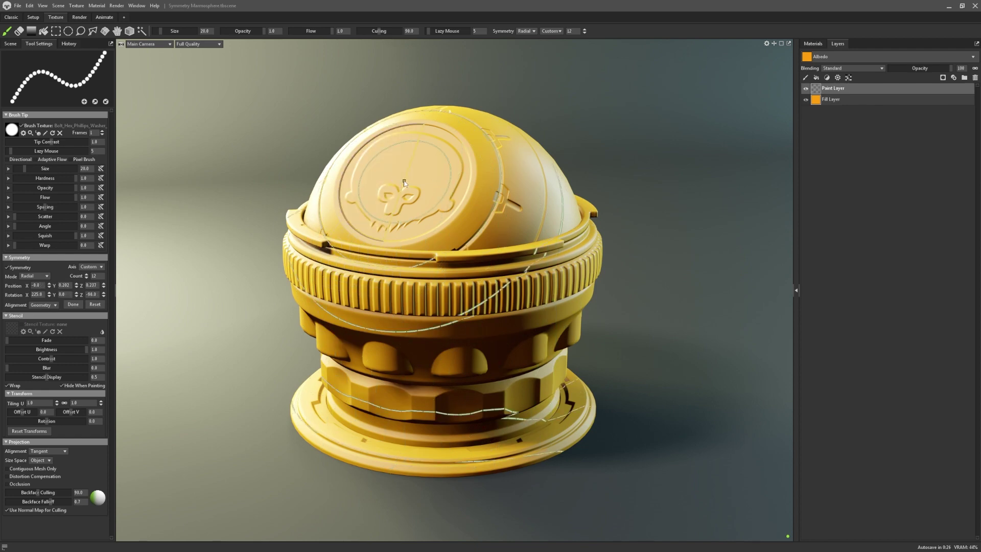
{"action": "key", "text": "Return"}
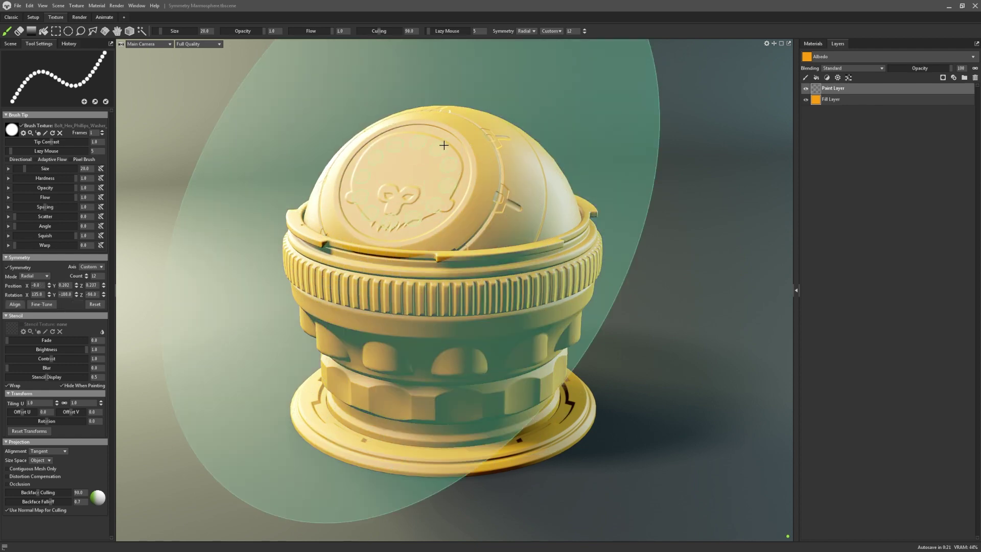
Stamp a ring of bolts around the coin rim, then undo it.
{"action": "left_click", "coordinate": [473, 135]}
{"action": "left_click", "coordinate": [475, 137]}
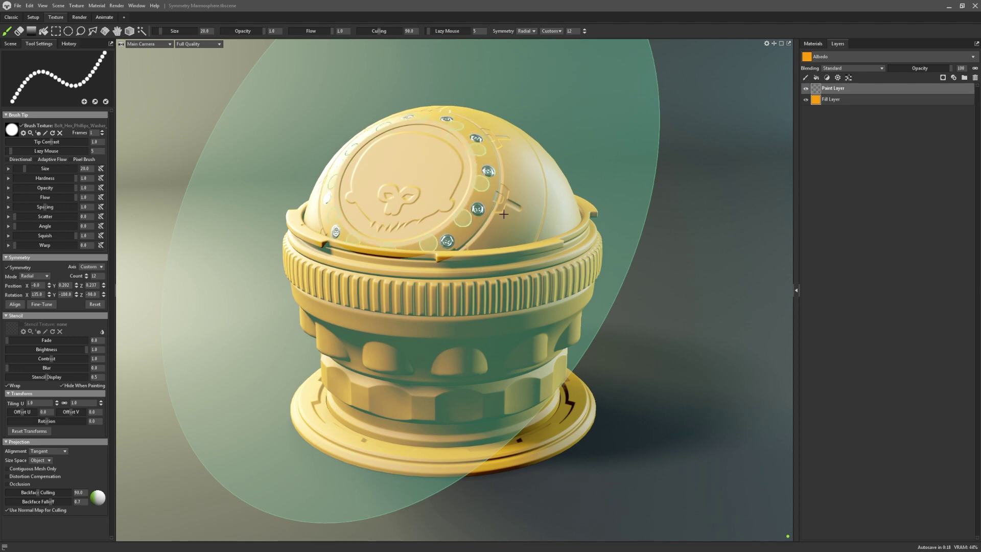
{"action": "key", "text": "ctrl+z"}
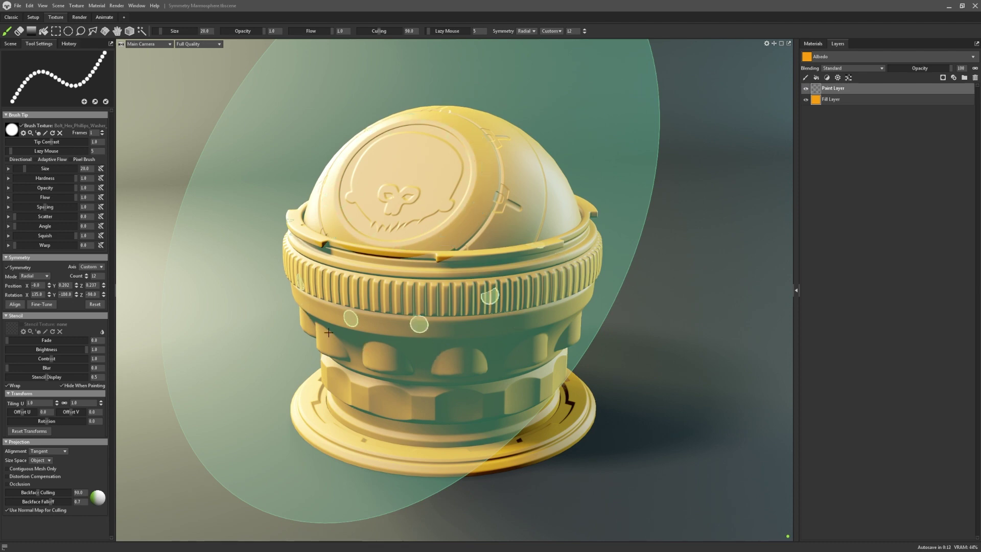
Reset the custom symmetry and switch to Mirror mode with a Custom axis snapped to the band.
{"action": "left_click", "coordinate": [88, 304]}
{"action": "left_click", "coordinate": [35, 276]}
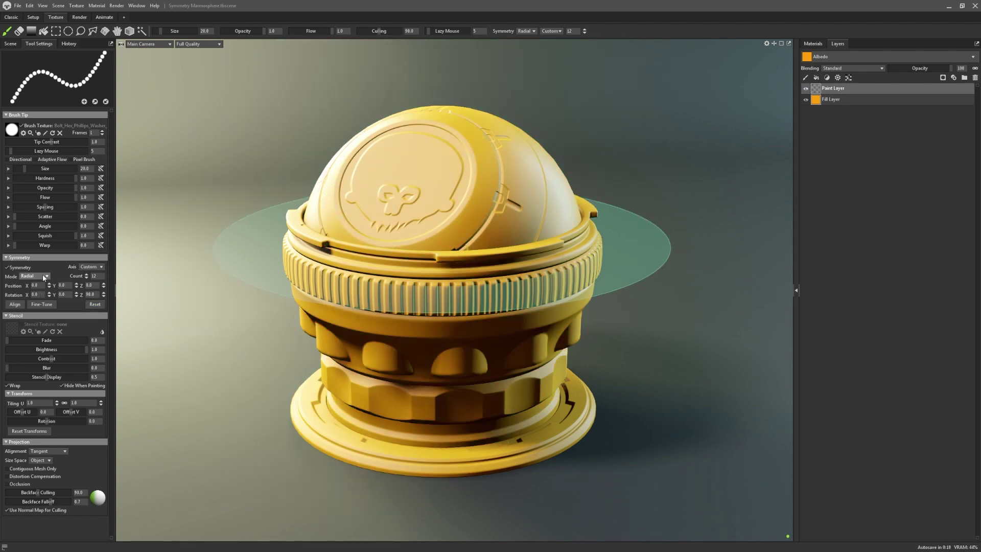
{"action": "left_click", "coordinate": [44, 284]}
{"action": "left_click", "coordinate": [91, 266]}
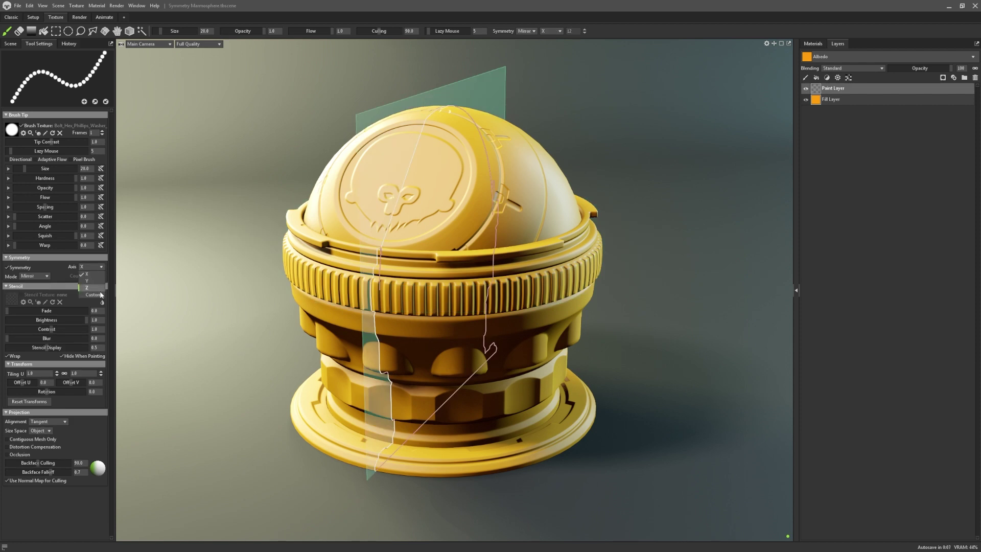
{"action": "left_click", "coordinate": [90, 293]}
{"action": "left_click", "coordinate": [16, 304]}
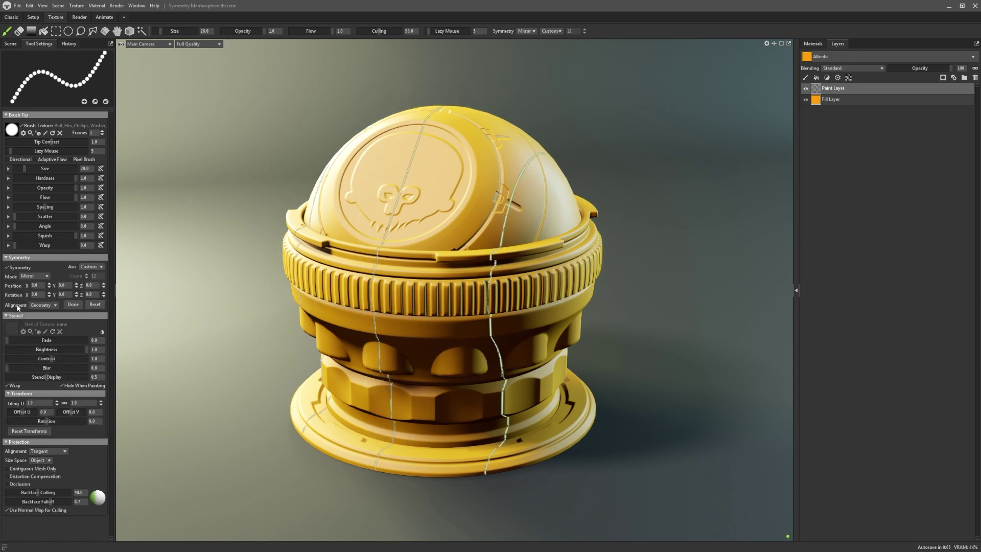
{"action": "left_click", "coordinate": [512, 323]}
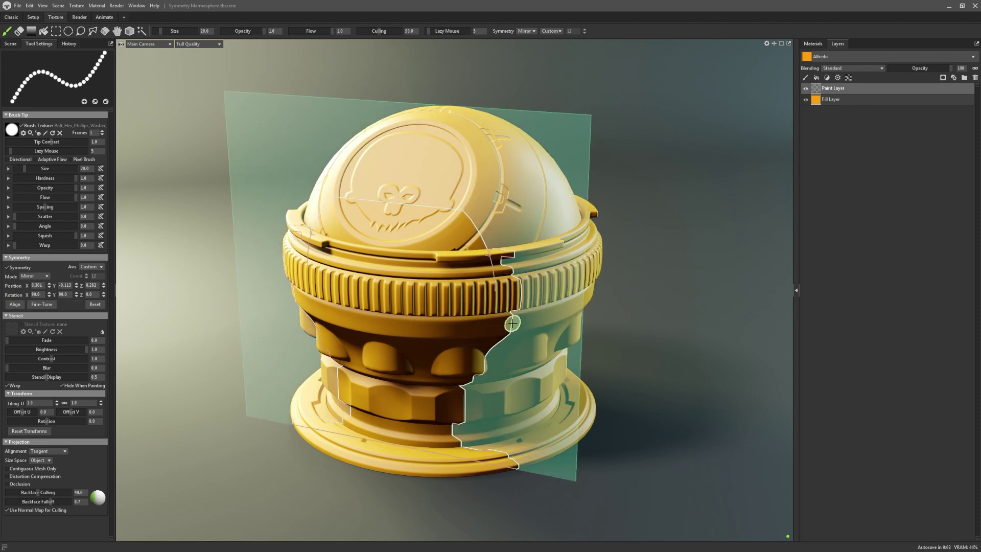
Fine-tune the mirror plane's rotation around the container and stamp two mirrored bolt-heads on the band.
{"action": "left_click", "coordinate": [40, 305]}
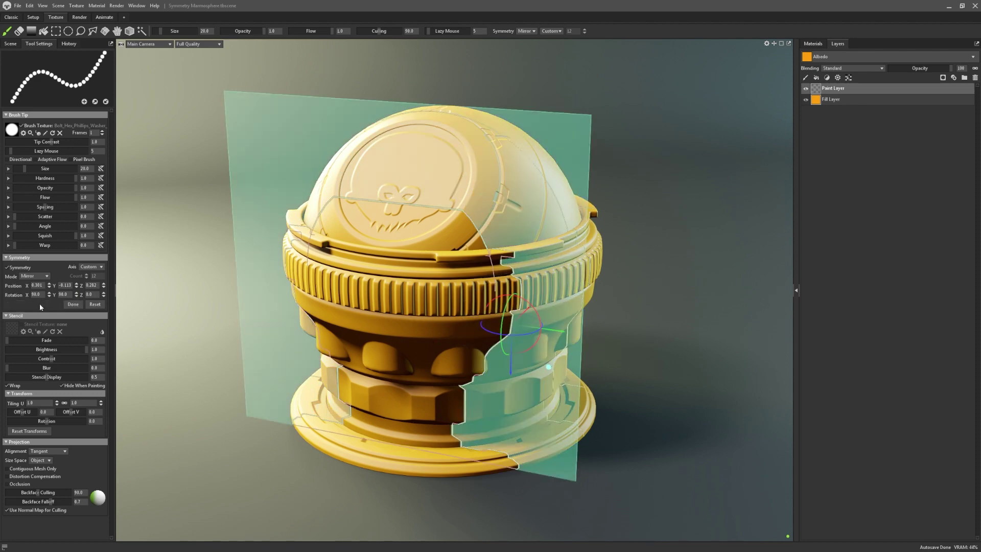
{"action": "left_click_drag", "start_coordinate": [532, 338], "coordinate": [528, 375]}
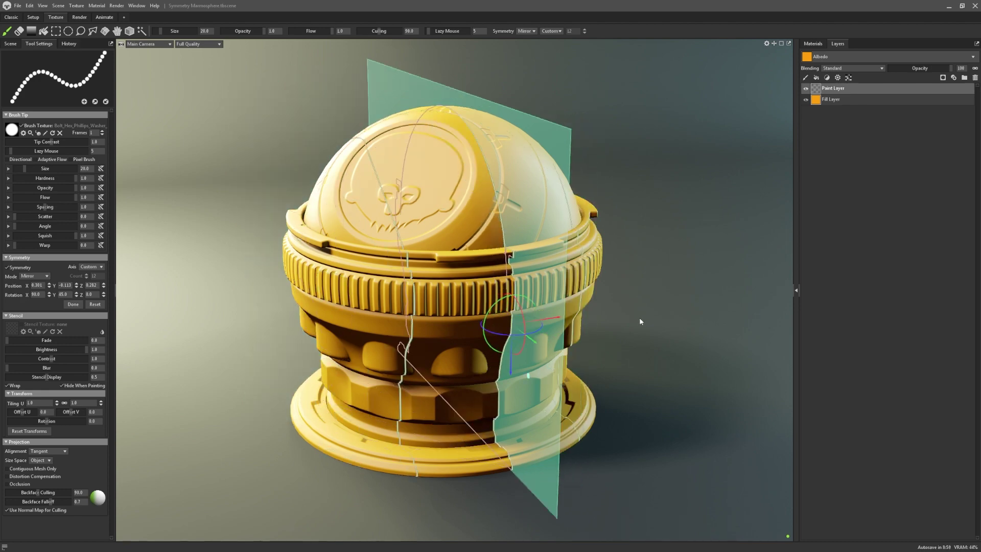
{"action": "left_click", "coordinate": [75, 306]}
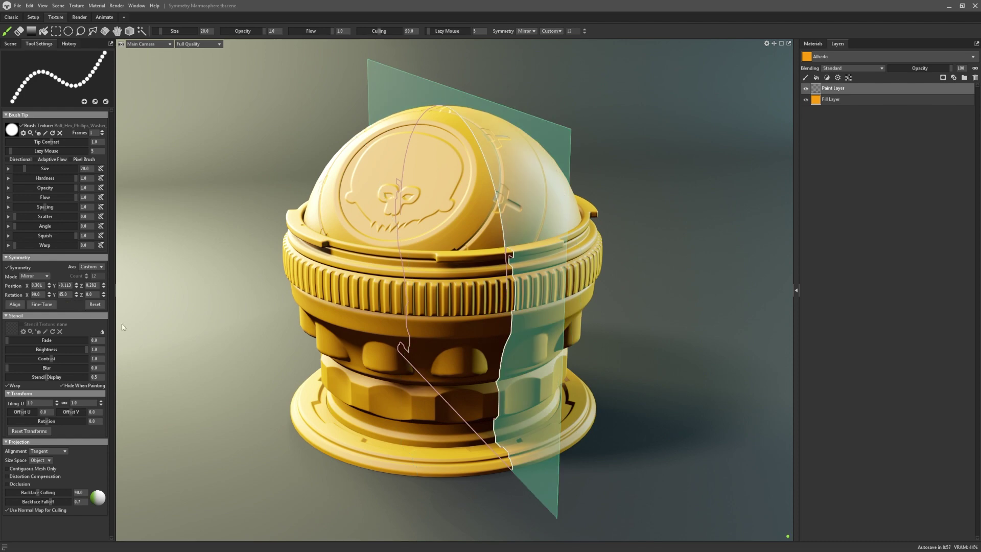
{"action": "left_click", "coordinate": [498, 324]}
{"action": "left_click", "coordinate": [476, 326]}
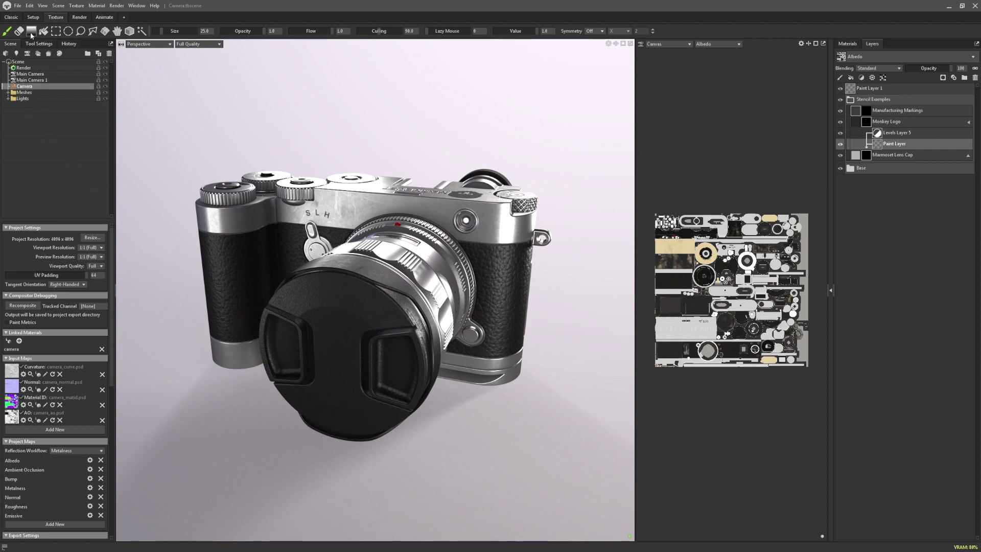
Show the Tool Settings with the brush tip, stencil and projection options for the camera scene.
{"action": "left_click", "coordinate": [53, 43]}
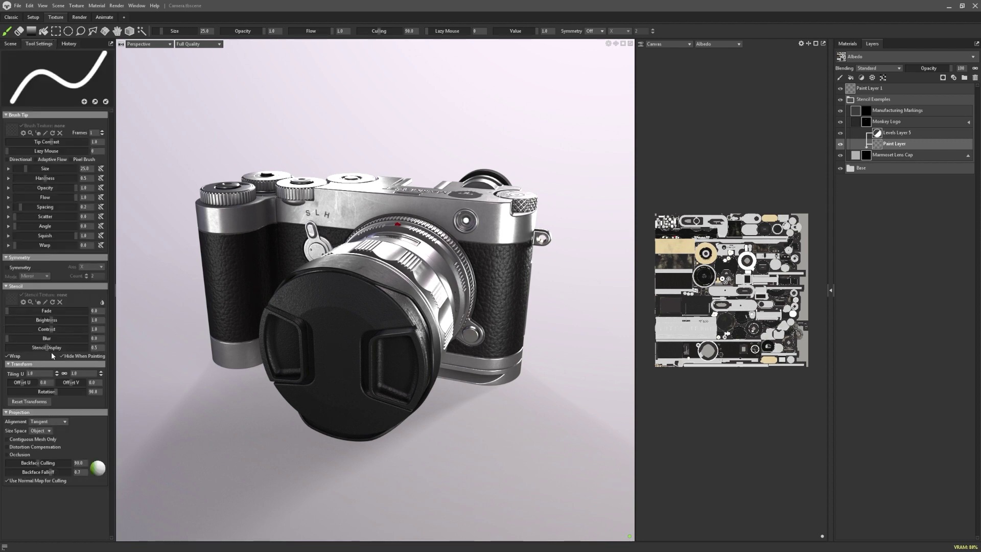
Load Marmoset Text.psd as the brush stencil, resize it and turn off Wrap.
{"action": "left_click", "coordinate": [9, 305]}
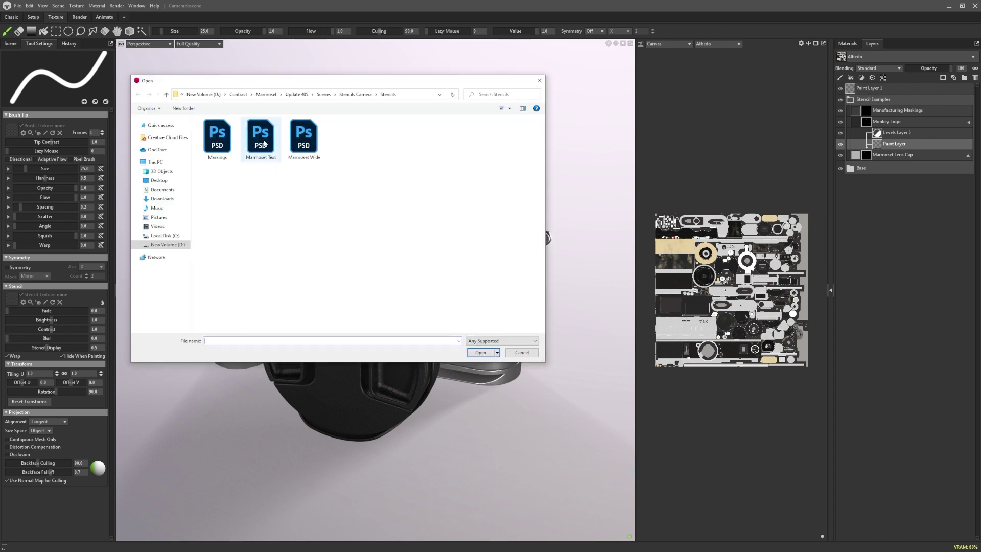
{"action": "left_click", "coordinate": [270, 156]}
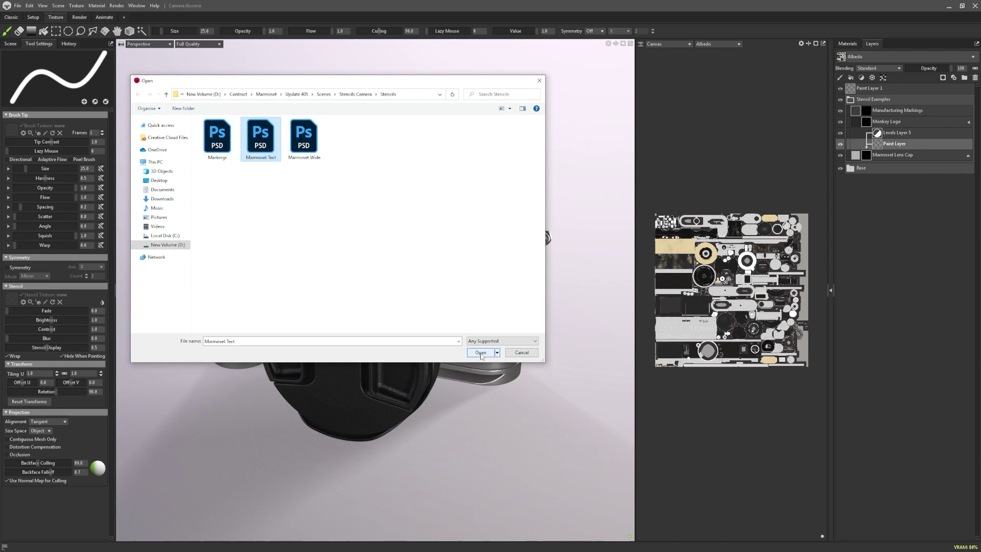
{"action": "left_click", "coordinate": [481, 352]}
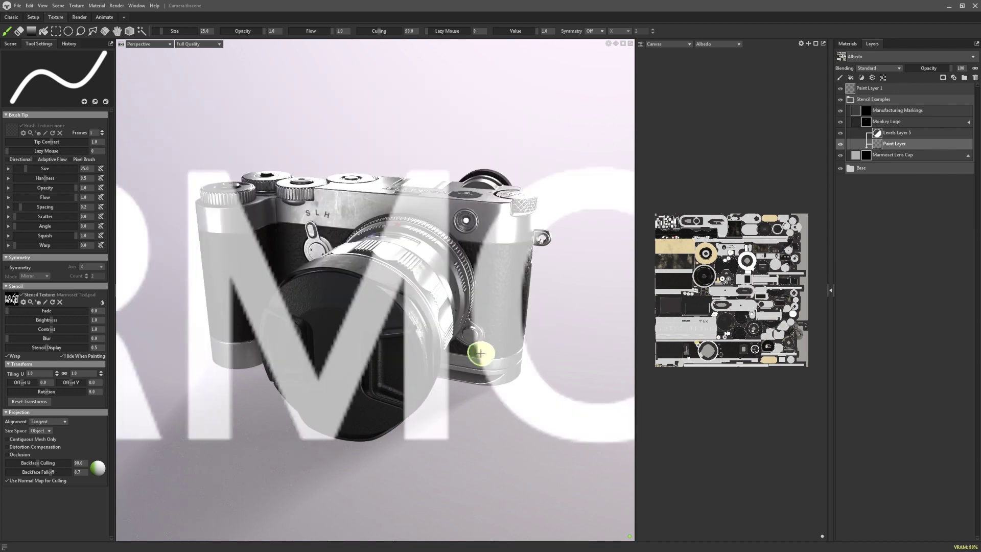
{"action": "left_click_drag", "start_coordinate": [471, 351], "coordinate": [471, 356], "text": "alt"}
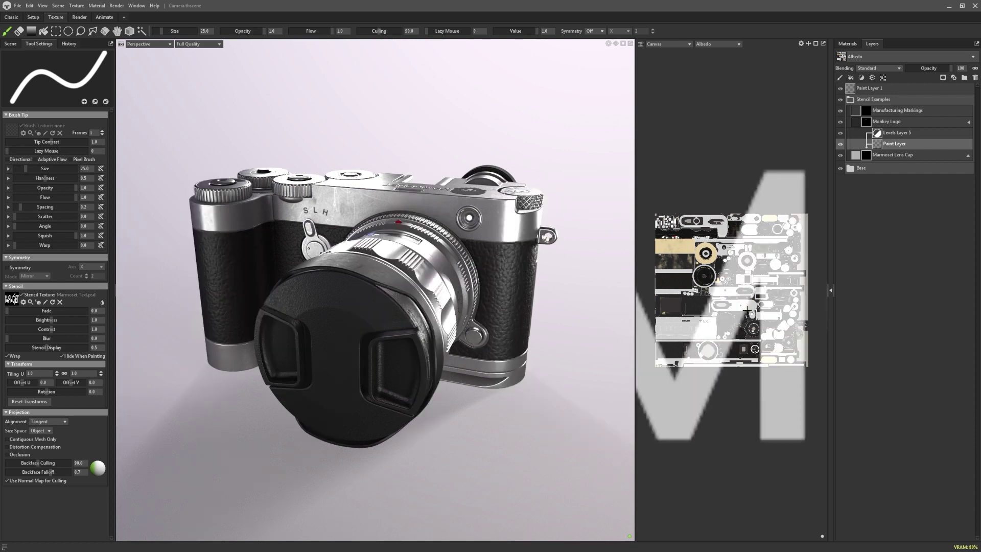
{"action": "key", "text": "z"}
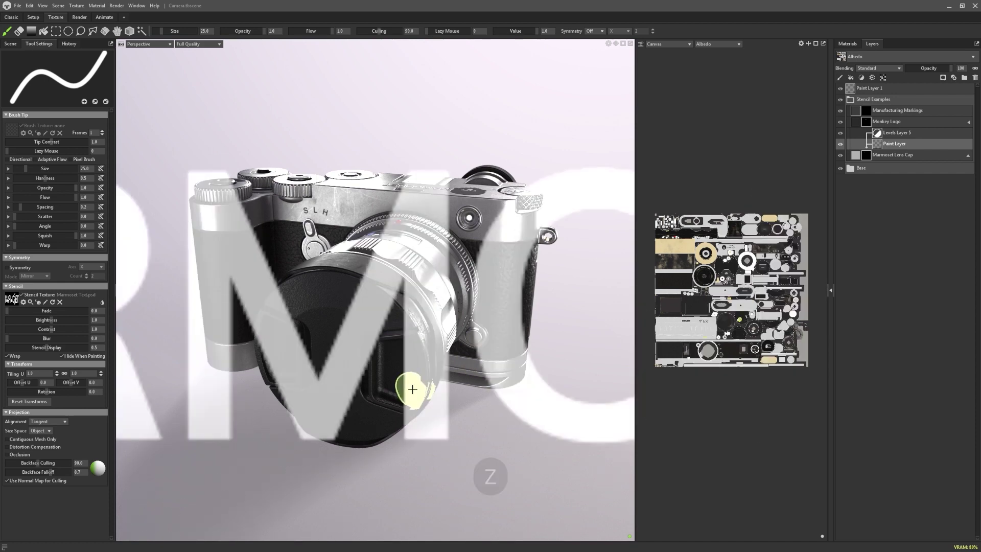
{"action": "key", "text": "z"}
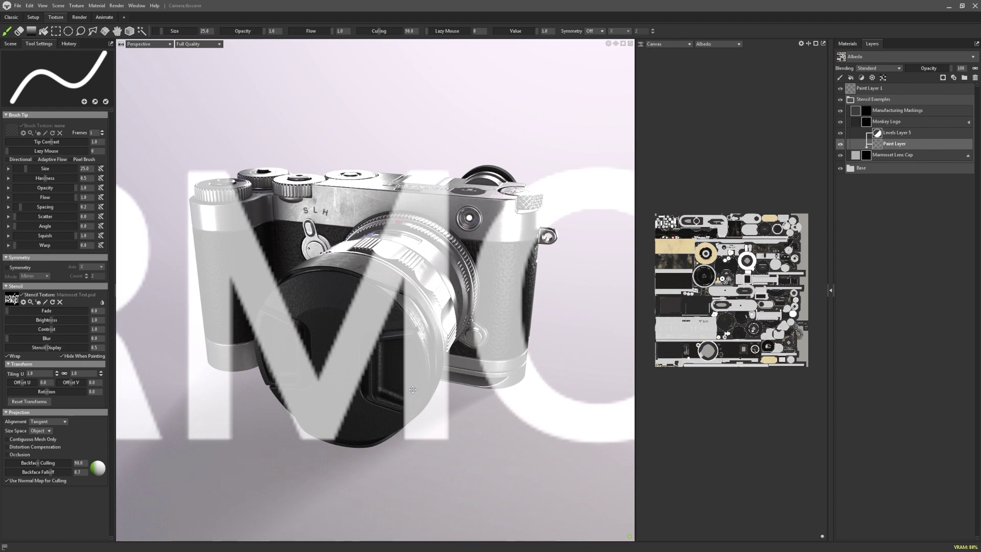
{"action": "right_click_drag", "start_coordinate": [413, 389], "coordinate": [403, 439]}
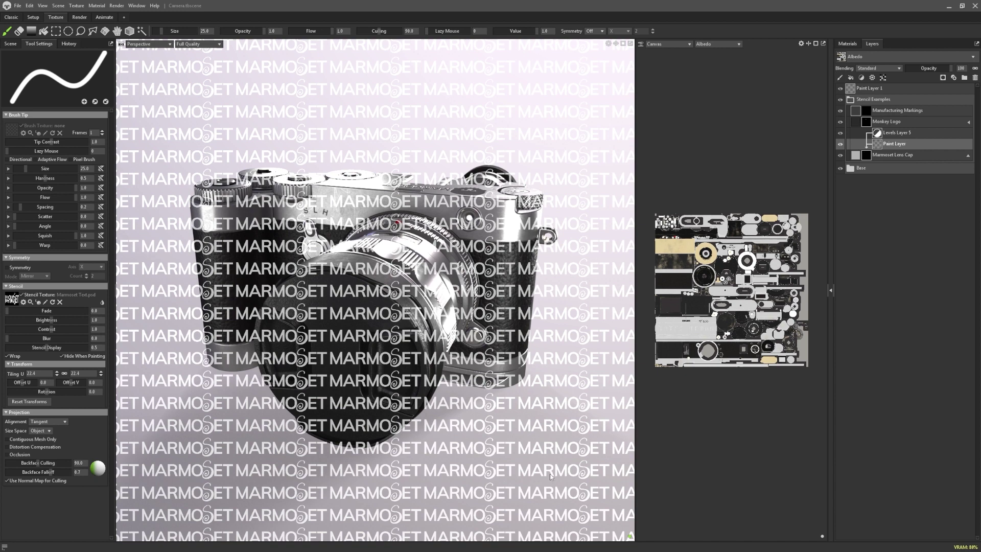
{"action": "left_click", "coordinate": [20, 358]}
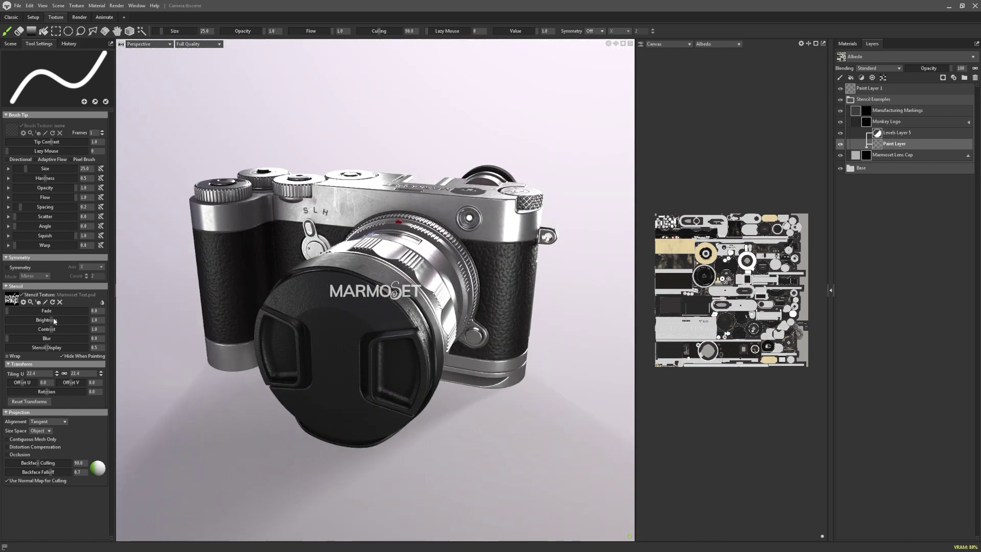
In Front view, rotate the stencil to 90, slide it over the lens cap and paint it white.
{"action": "left_click", "coordinate": [148, 44]}
{"action": "left_click", "coordinate": [148, 102]}
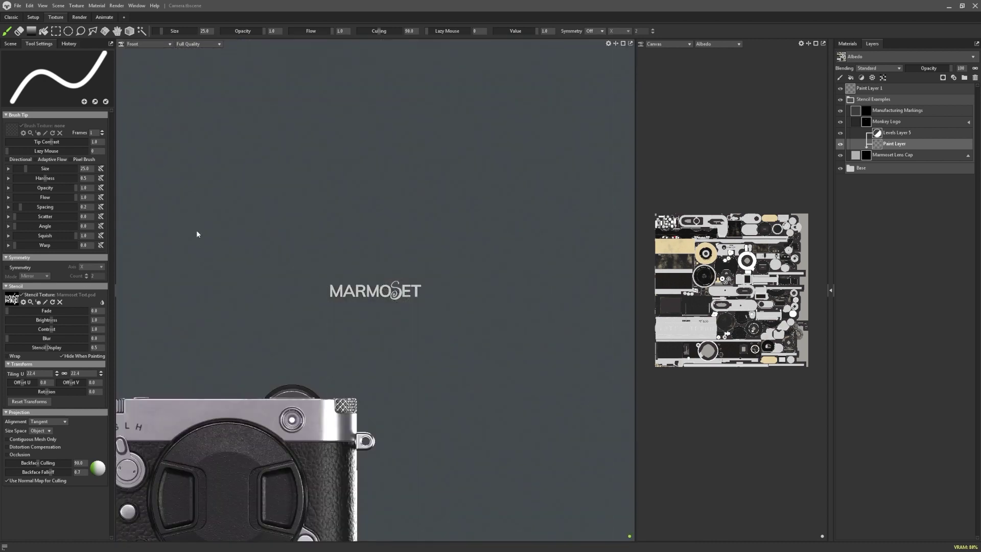
{"action": "key", "text": "f"}
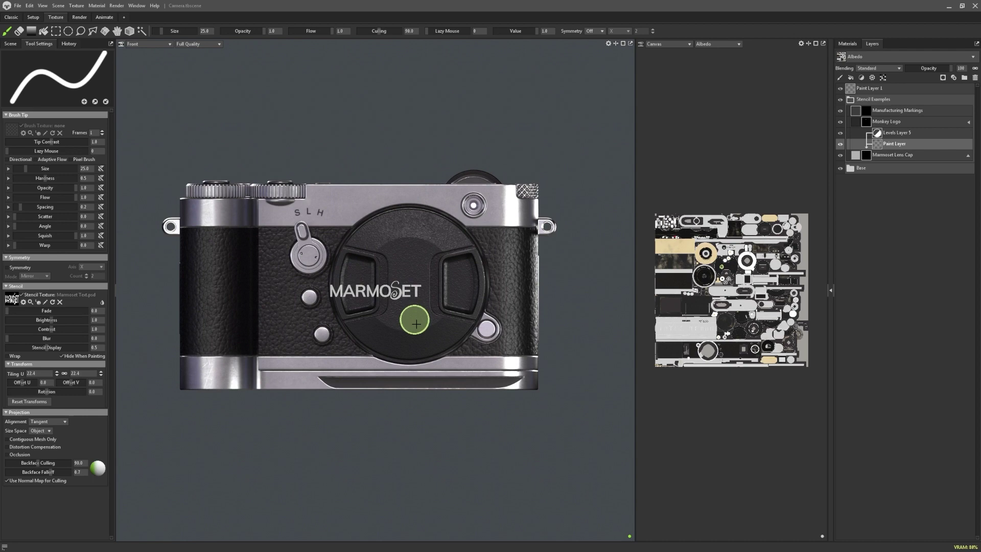
{"action": "left_click_drag", "start_coordinate": [419, 339], "coordinate": [482, 327]}
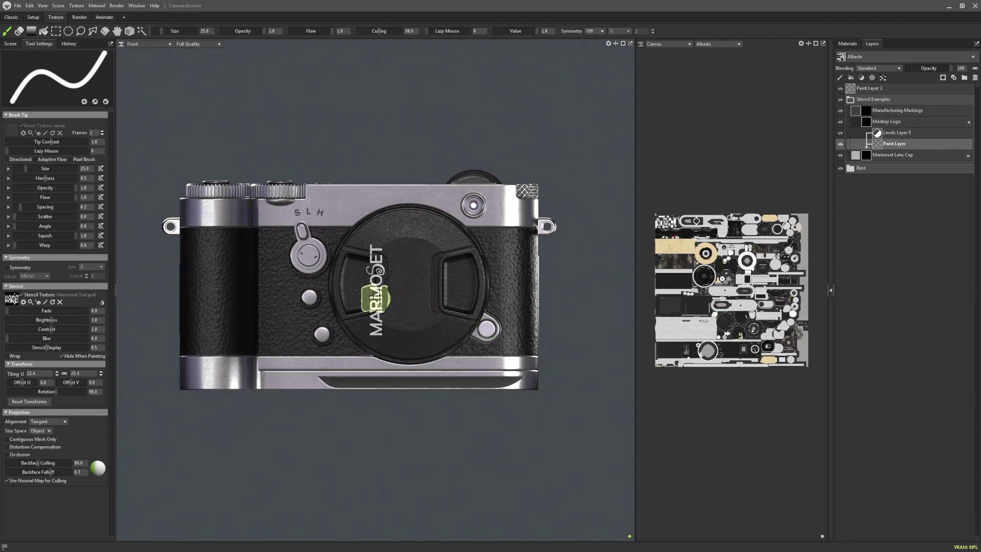
{"action": "middle_click_drag", "start_coordinate": [376, 299], "coordinate": [401, 286]}
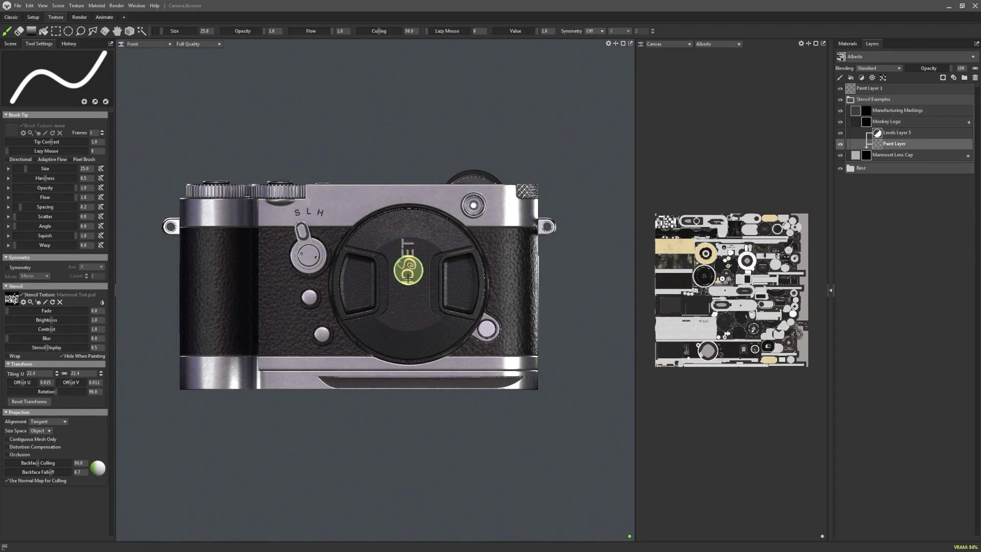
{"action": "left_click_drag", "start_coordinate": [410, 324], "coordinate": [410, 358]}
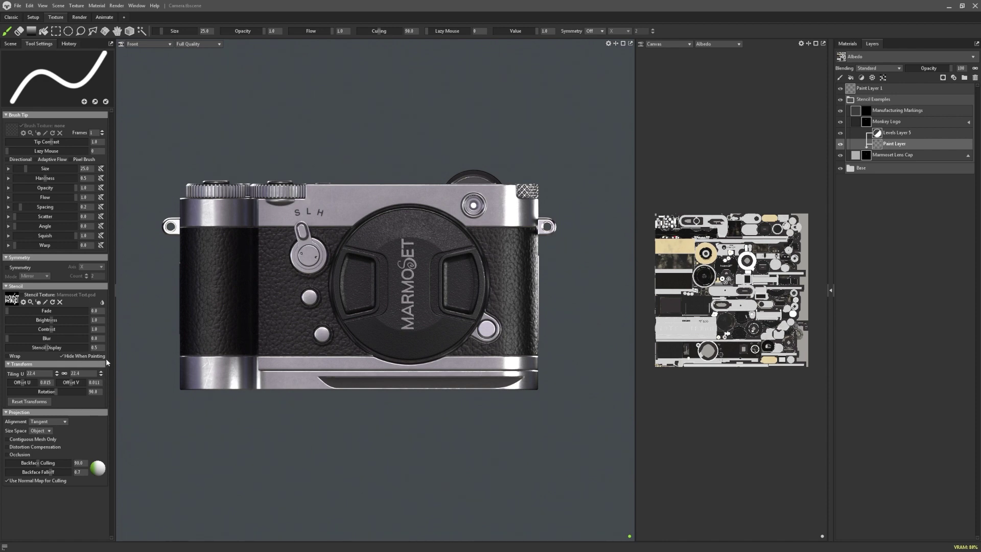
Switch back to Perspective, zoom in and orbit to face the camera's rear screen.
{"action": "left_click", "coordinate": [155, 45]}
{"action": "left_click", "coordinate": [154, 59]}
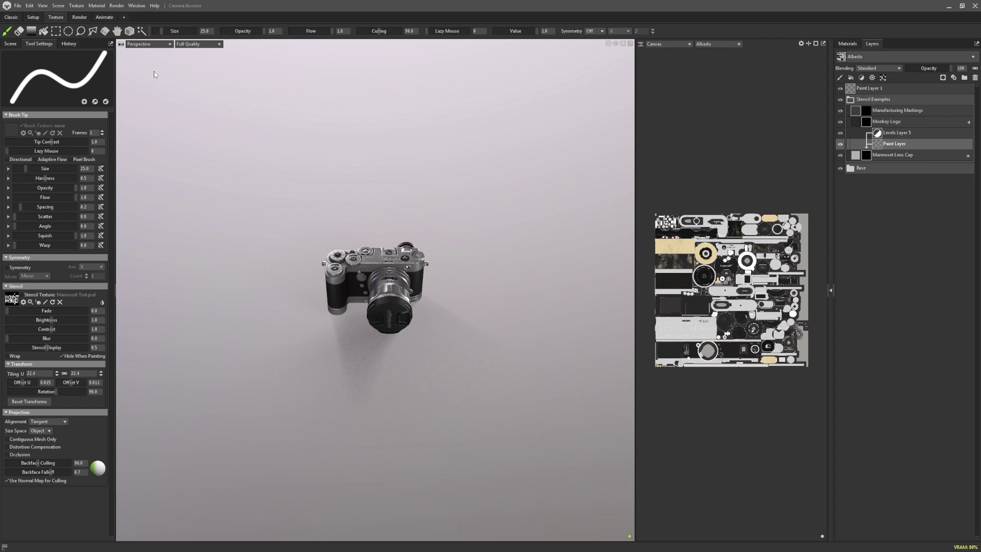
{"action": "scroll", "coordinate": [495, 258], "scroll_direction": "down", "scroll_amount": 5}
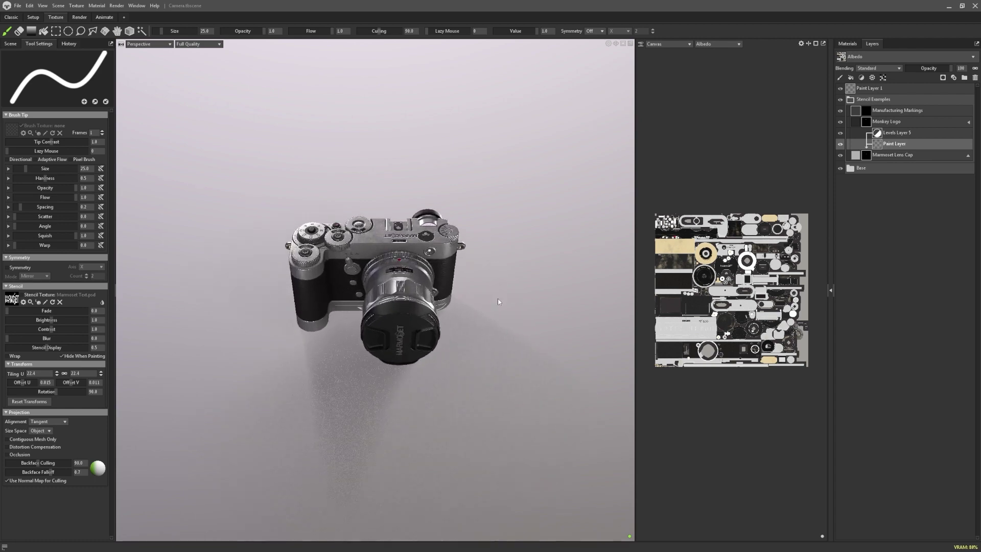
{"action": "left_click_drag", "start_coordinate": [537, 355], "coordinate": [496, 308], "text": "alt"}
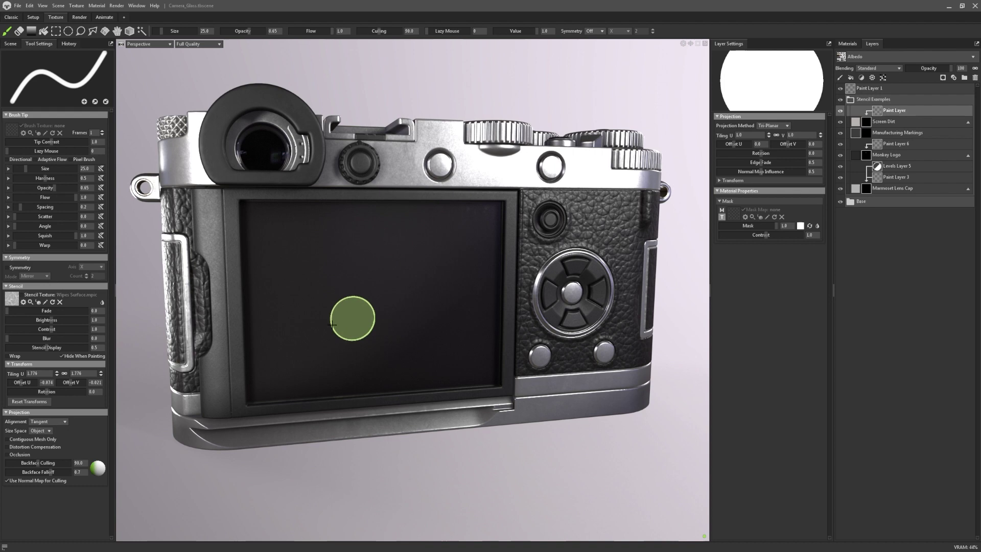
Apply the Wipes Surface stencil with raised Fade and Blur, then paint wipe smudges over the rear screen.
{"action": "left_click", "coordinate": [29, 295]}
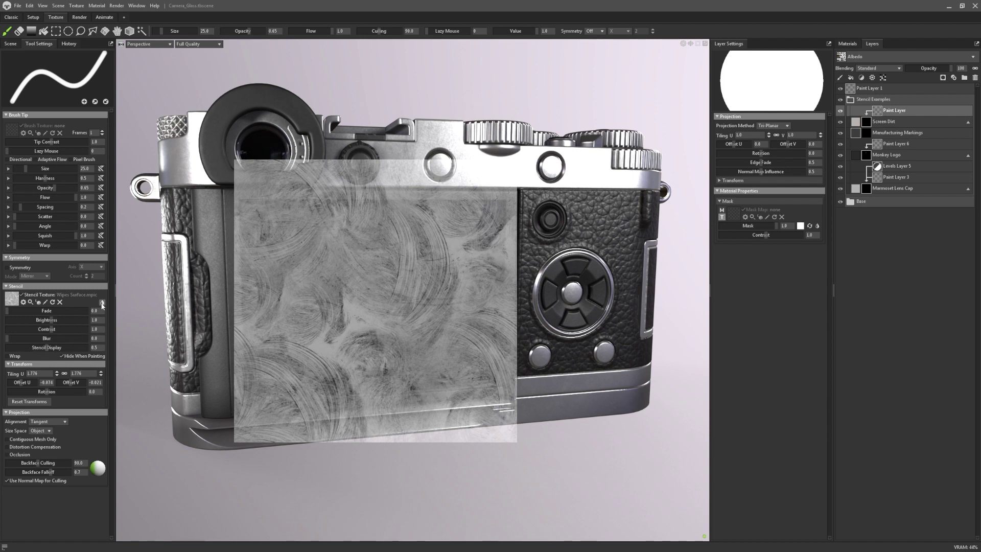
{"action": "left_click", "coordinate": [103, 304]}
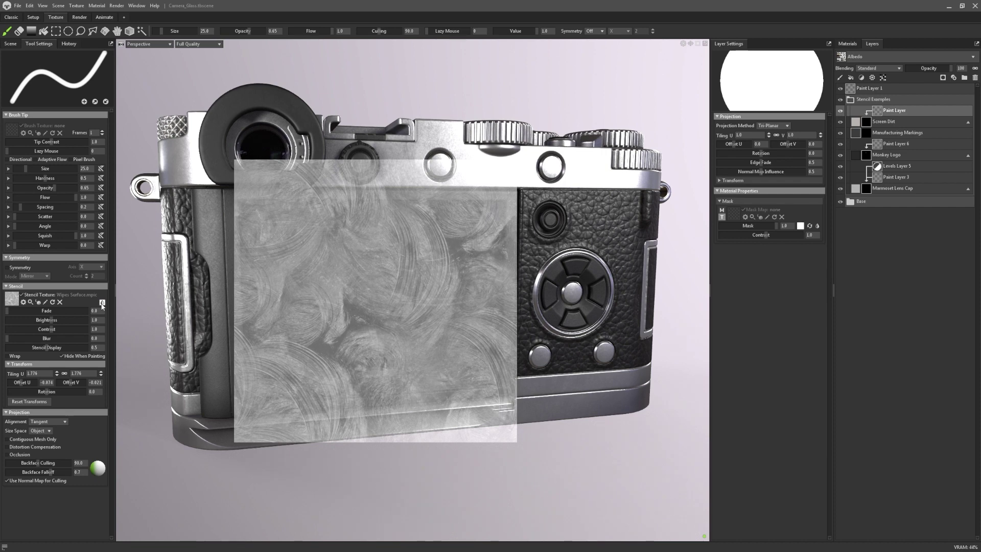
{"action": "left_click", "coordinate": [102, 304]}
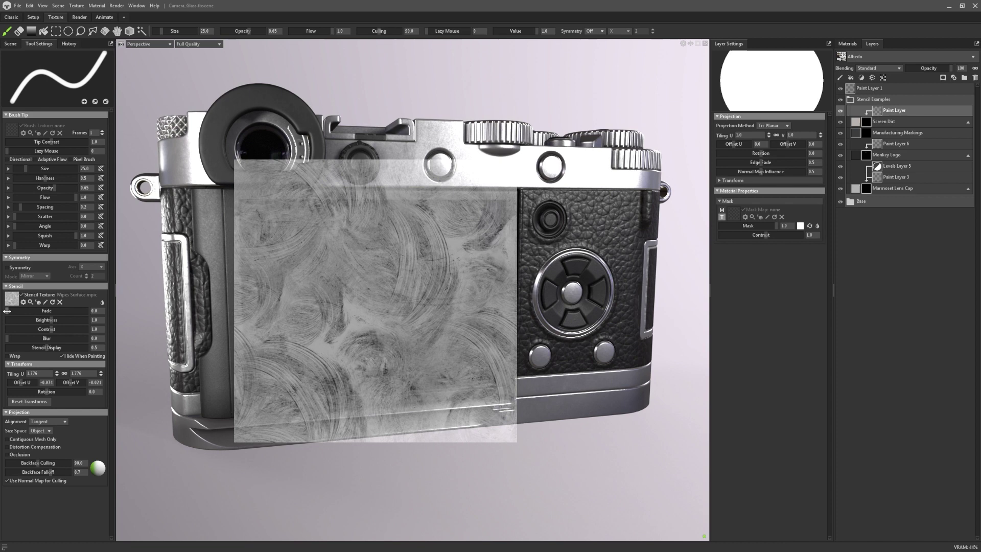
{"action": "left_click_drag", "start_coordinate": [7, 310], "coordinate": [51, 310]}
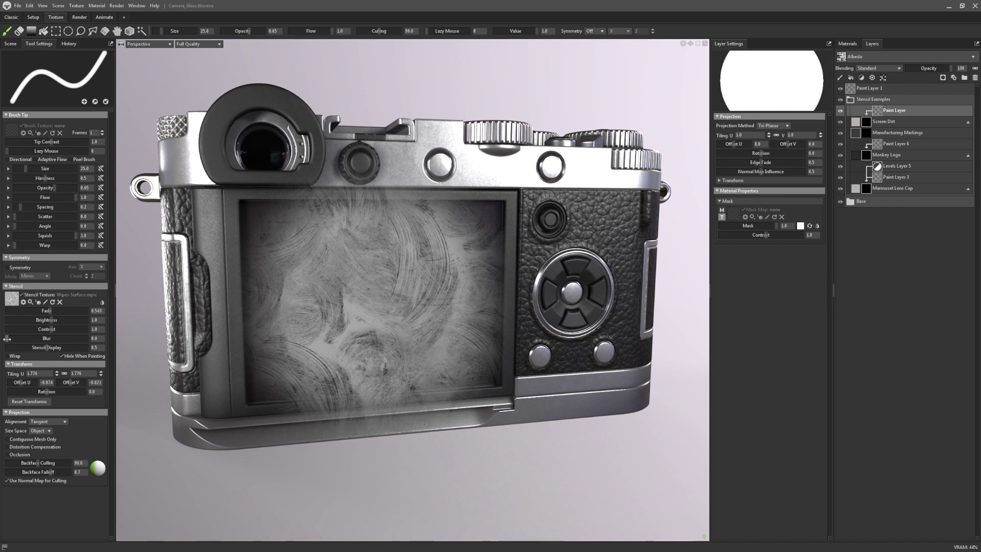
{"action": "left_click_drag", "start_coordinate": [7, 338], "coordinate": [63, 329]}
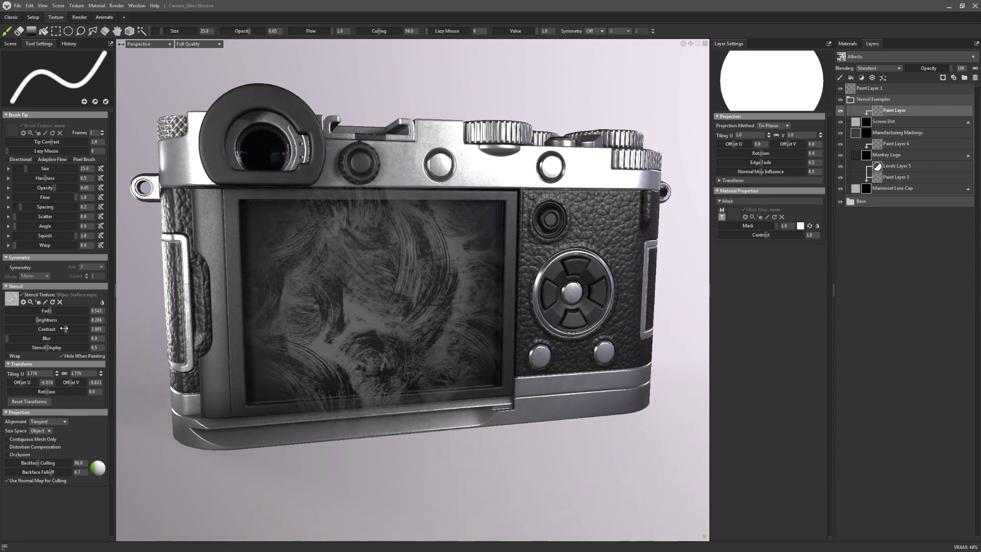
{"action": "mouse_move", "coordinate": [319, 305]}
{"action": "left_mouse_down"}
{"action": "mouse_move", "coordinate": [373, 265]}
{"action": "mouse_move", "coordinate": [364, 217]}
{"action": "mouse_move", "coordinate": [317, 266]}
{"action": "mouse_move", "coordinate": [372, 337]}
{"action": "mouse_move", "coordinate": [438, 309]}
{"action": "mouse_move", "coordinate": [307, 370]}
{"action": "mouse_move", "coordinate": [402, 223]}
{"action": "mouse_move", "coordinate": [481, 266]}
{"action": "left_mouse_up"}
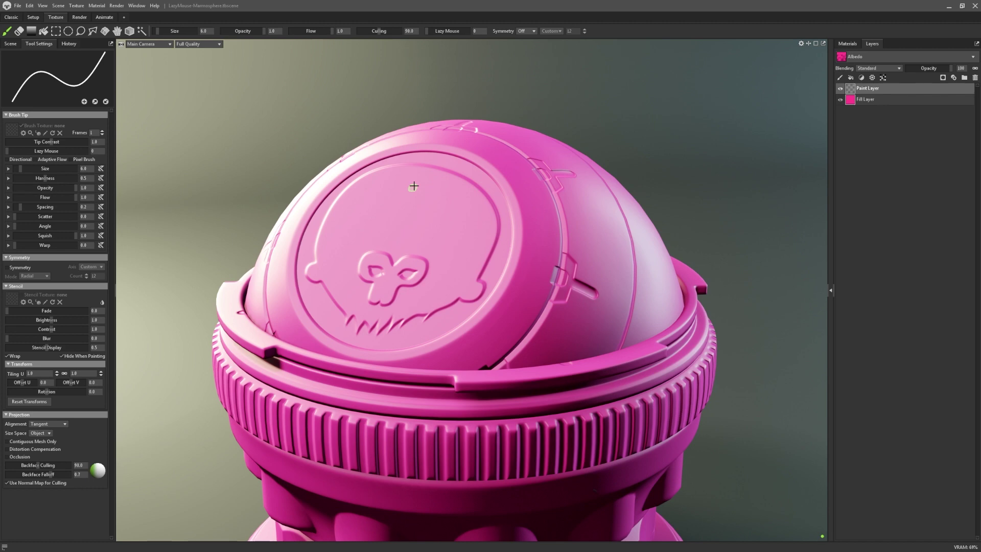
Paint a test face of circle, eyes and mouth on the dome, then undo it.
{"action": "mouse_move", "coordinate": [414, 186]}
{"action": "left_mouse_down"}
{"action": "mouse_move", "coordinate": [359, 201]}
{"action": "mouse_move", "coordinate": [346, 232]}
{"action": "mouse_move", "coordinate": [359, 259]}
{"action": "mouse_move", "coordinate": [409, 272]}
{"action": "mouse_move", "coordinate": [443, 256]}
{"action": "mouse_move", "coordinate": [446, 214]}
{"action": "mouse_move", "coordinate": [425, 193]}
{"action": "left_mouse_up"}
{"action": "left_click", "coordinate": [382, 219]}
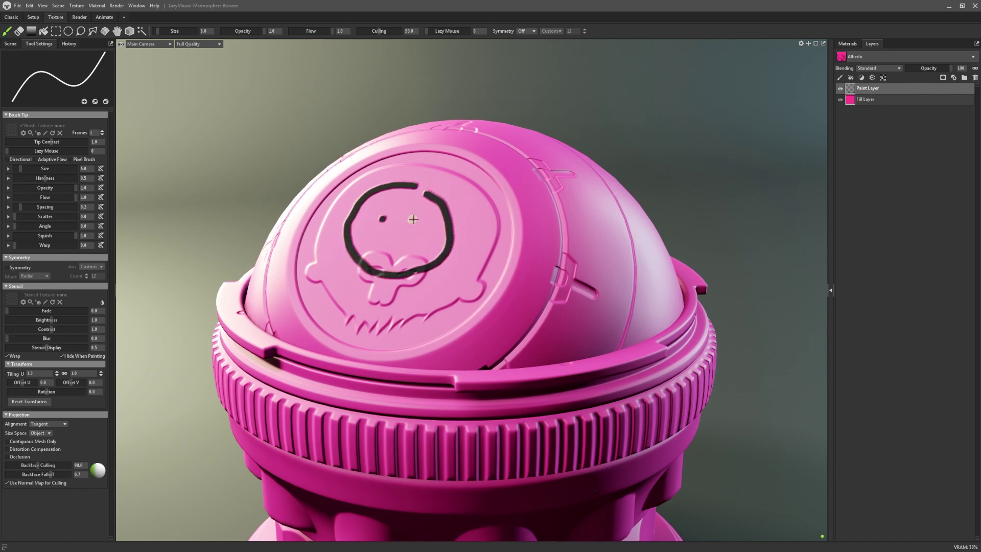
{"action": "left_click", "coordinate": [414, 220]}
{"action": "mouse_move", "coordinate": [378, 243]}
{"action": "left_mouse_down"}
{"action": "mouse_move", "coordinate": [414, 239]}
{"action": "mouse_move", "coordinate": [416, 250]}
{"action": "left_mouse_up"}
{"action": "key", "text": "ctrl+z"}
{"action": "key", "text": "ctrl+z"}
{"action": "key", "text": "ctrl+z"}
{"action": "key", "text": "ctrl+z"}
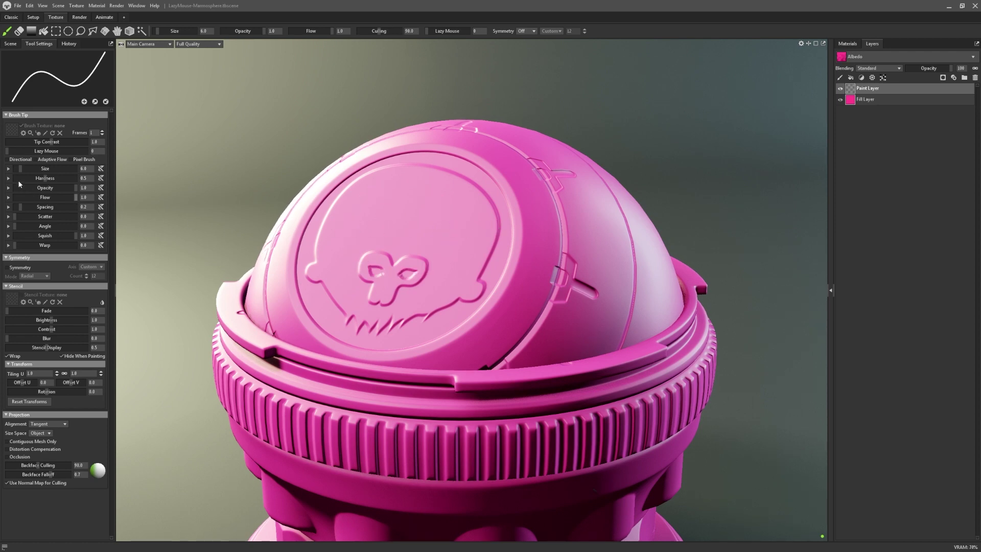
Set Lazy Mouse to 20 and paint a smooth black stroke across the dome.
{"action": "left_click_drag", "start_coordinate": [7, 152], "coordinate": [97, 154]}
{"action": "mouse_move", "coordinate": [423, 183]}
{"action": "left_mouse_down"}
{"action": "mouse_move", "coordinate": [351, 199]}
{"action": "mouse_move", "coordinate": [341, 215]}
{"action": "mouse_move", "coordinate": [342, 265]}
{"action": "mouse_move", "coordinate": [360, 291]}
{"action": "mouse_move", "coordinate": [387, 299]}
{"action": "mouse_move", "coordinate": [463, 271]}
{"action": "mouse_move", "coordinate": [478, 253]}
{"action": "mouse_move", "coordinate": [483, 216]}
{"action": "mouse_move", "coordinate": [469, 192]}
{"action": "mouse_move", "coordinate": [413, 183]}
{"action": "mouse_move", "coordinate": [349, 223]}
{"action": "mouse_move", "coordinate": [354, 266]}
{"action": "mouse_move", "coordinate": [377, 282]}
{"action": "mouse_move", "coordinate": [429, 276]}
{"action": "mouse_move", "coordinate": [462, 249]}
{"action": "mouse_move", "coordinate": [468, 229]}
{"action": "mouse_move", "coordinate": [444, 191]}
{"action": "mouse_move", "coordinate": [406, 190]}
{"action": "mouse_move", "coordinate": [373, 246]}
{"action": "left_mouse_up"}
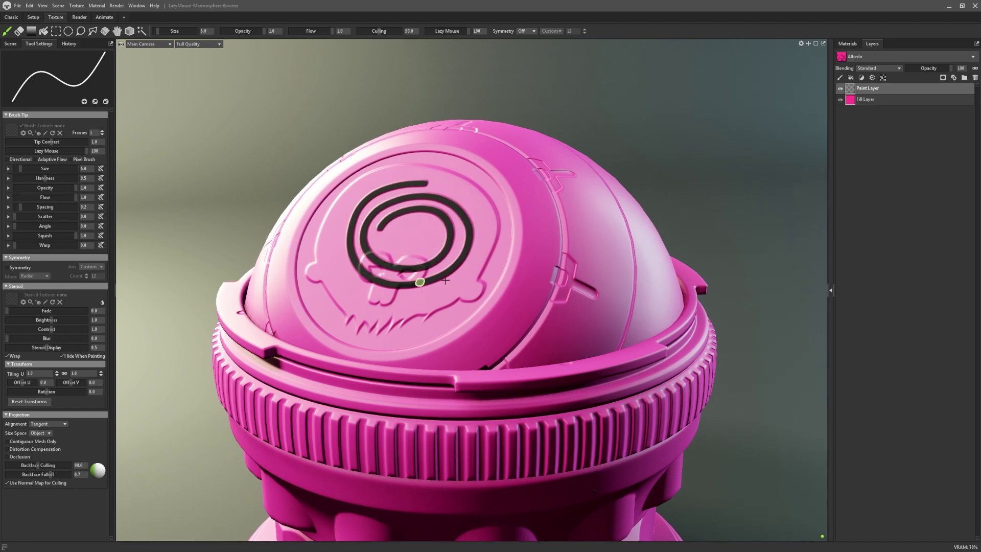
{"action": "key", "text": "ctrl+z"}
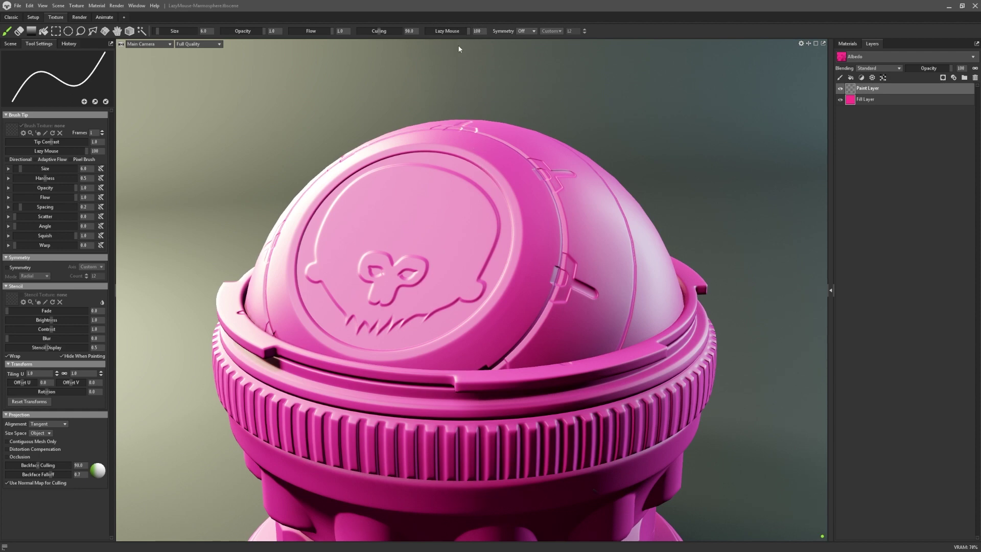
{"action": "type", "text": "20"}
{"action": "key", "text": "Return"}
{"action": "mouse_move", "coordinate": [379, 244]}
{"action": "left_mouse_down"}
{"action": "mouse_move", "coordinate": [433, 240]}
{"action": "mouse_move", "coordinate": [427, 226]}
{"action": "mouse_move", "coordinate": [392, 228]}
{"action": "mouse_move", "coordinate": [383, 213]}
{"action": "mouse_move", "coordinate": [402, 202]}
{"action": "mouse_move", "coordinate": [433, 208]}
{"action": "mouse_move", "coordinate": [449, 192]}
{"action": "mouse_move", "coordinate": [393, 180]}
{"action": "mouse_move", "coordinate": [413, 166]}
{"action": "mouse_move", "coordinate": [451, 173]}
{"action": "mouse_move", "coordinate": [466, 156]}
{"action": "left_mouse_up"}
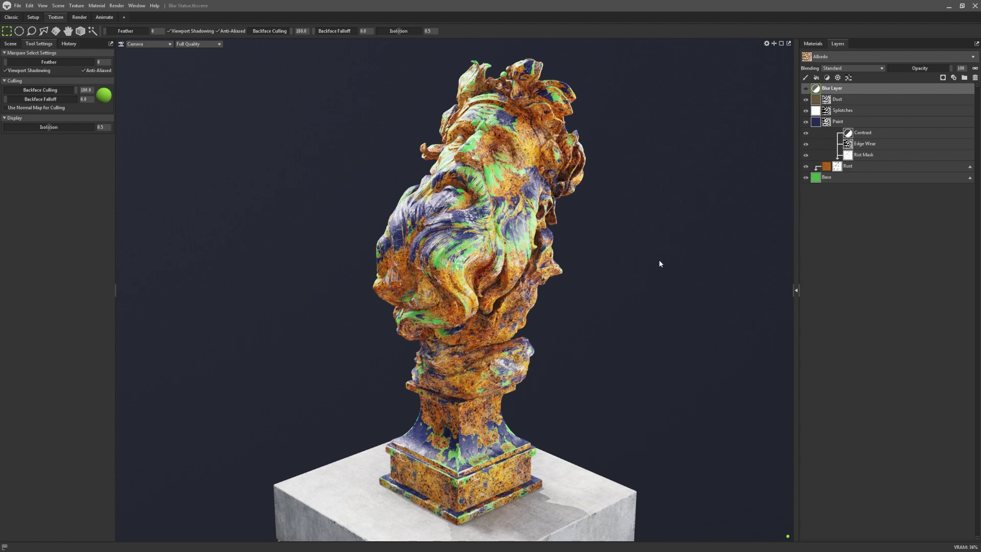
Make the Blur Layer visible so the statue's painted texture is blurred.
{"action": "left_click", "coordinate": [806, 89]}
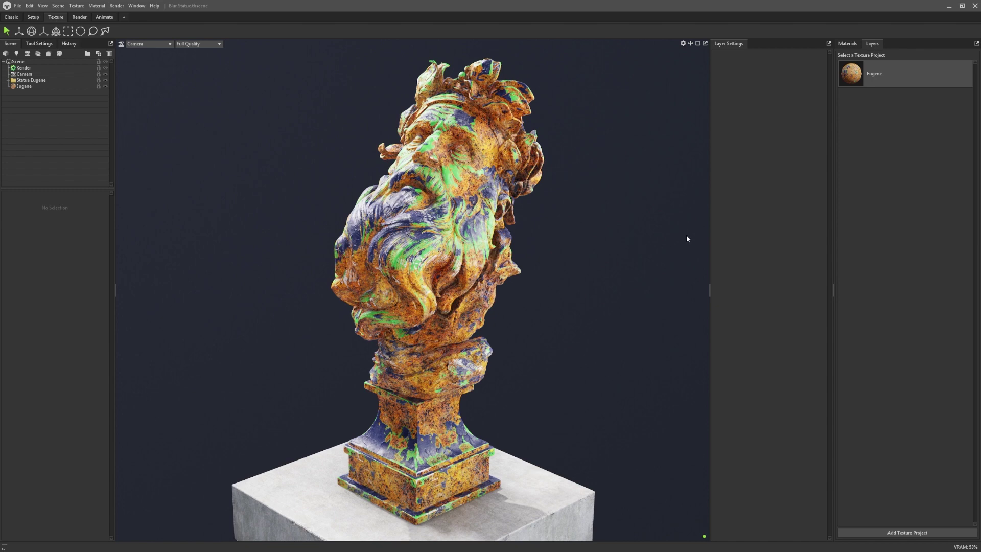
Open the Eugene texture project and make its Blur Layer visible, checking the mask thumbnails.
{"action": "left_click", "coordinate": [906, 84]}
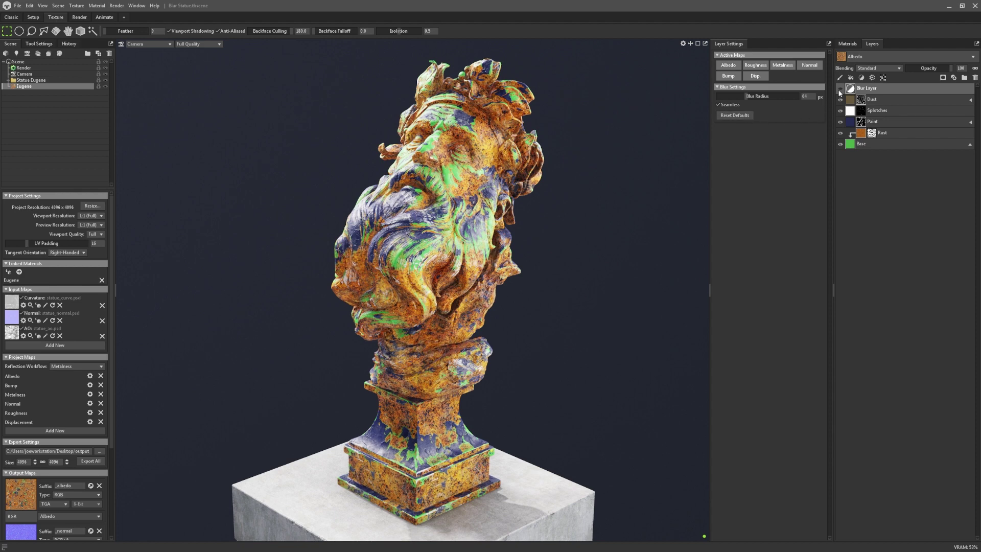
{"action": "left_click", "coordinate": [841, 89]}
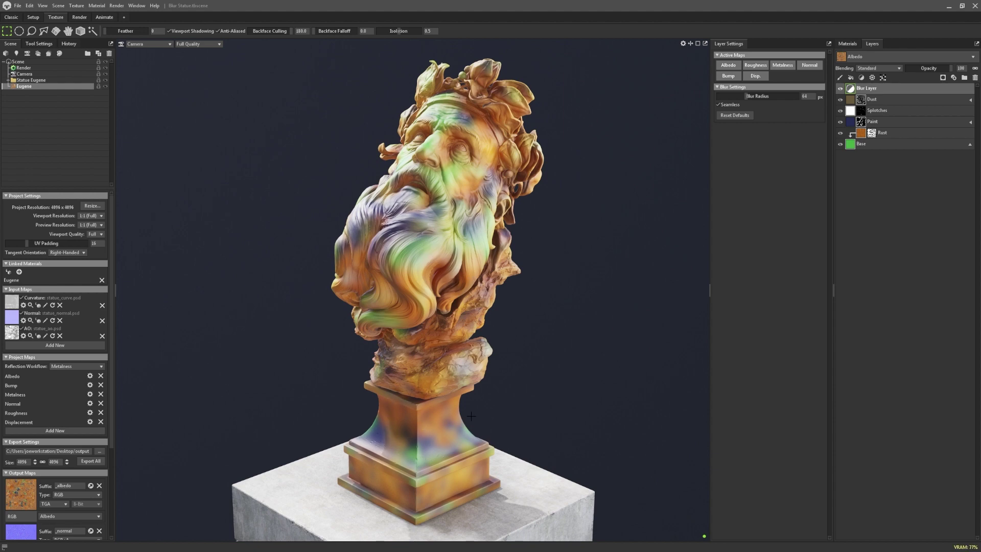
{"action": "mouse_move", "coordinate": [865, 103]}
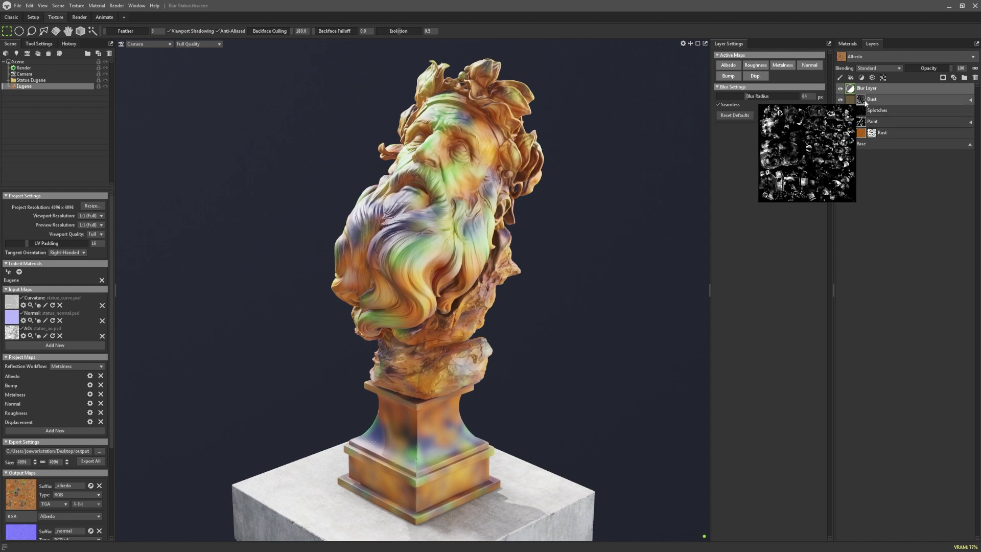
{"action": "mouse_move", "coordinate": [864, 123]}
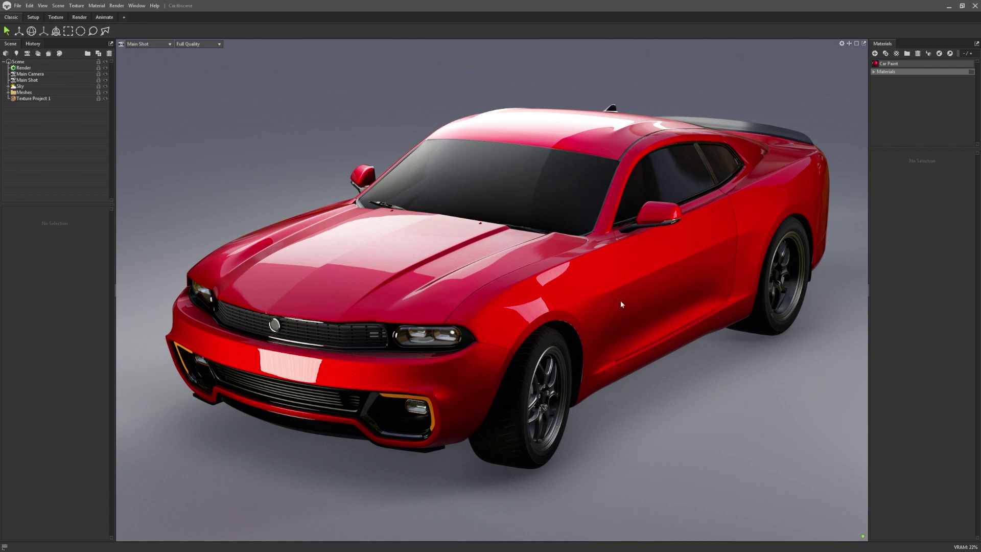
Switch the Car Paint material's reflection to Glint and set Glint Scale to about 1.461.
{"action": "right_click_drag", "start_coordinate": [523, 322], "coordinate": [516, 376]}
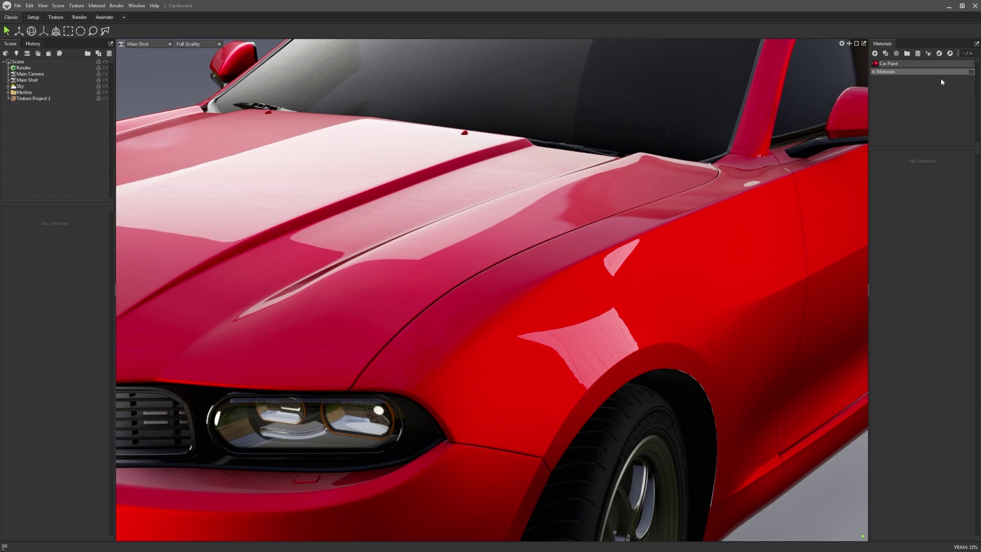
{"action": "left_click", "coordinate": [947, 64]}
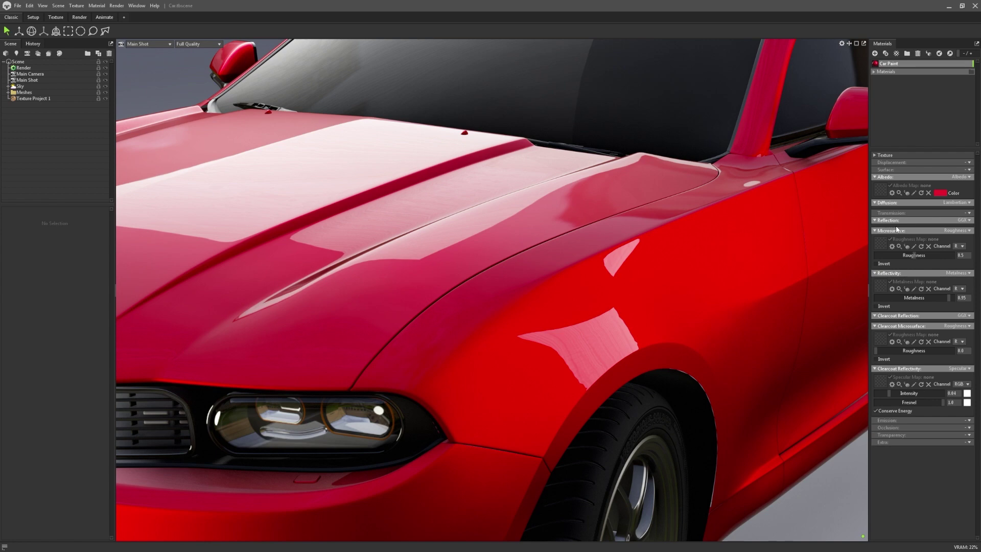
{"action": "left_click", "coordinate": [966, 220]}
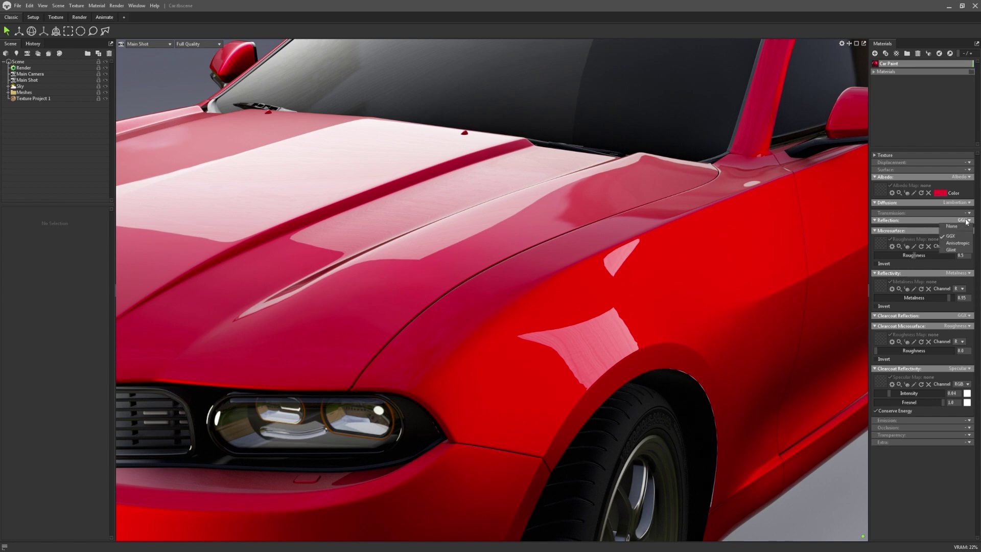
{"action": "left_click", "coordinate": [952, 250]}
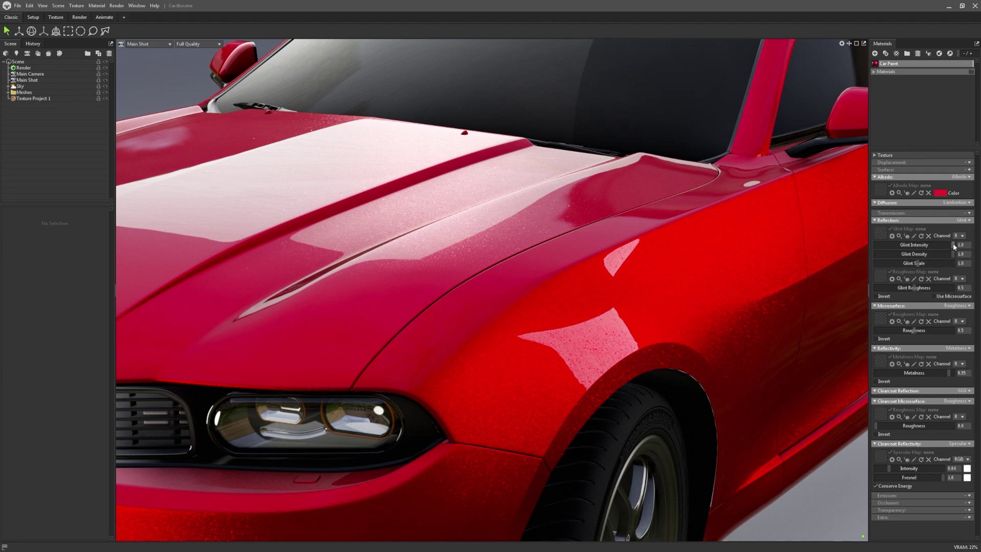
{"action": "mouse_move", "coordinate": [953, 244]}
{"action": "left_mouse_down"}
{"action": "mouse_move", "coordinate": [887, 245]}
{"action": "mouse_move", "coordinate": [954, 245]}
{"action": "mouse_move", "coordinate": [949, 254]}
{"action": "mouse_move", "coordinate": [888, 254]}
{"action": "mouse_move", "coordinate": [953, 254]}
{"action": "mouse_move", "coordinate": [909, 263]}
{"action": "mouse_move", "coordinate": [922, 266]}
{"action": "left_mouse_up"}
Add a Glint map under Project Maps in Texture Project 1's settings.
{"action": "left_click", "coordinate": [53, 98]}
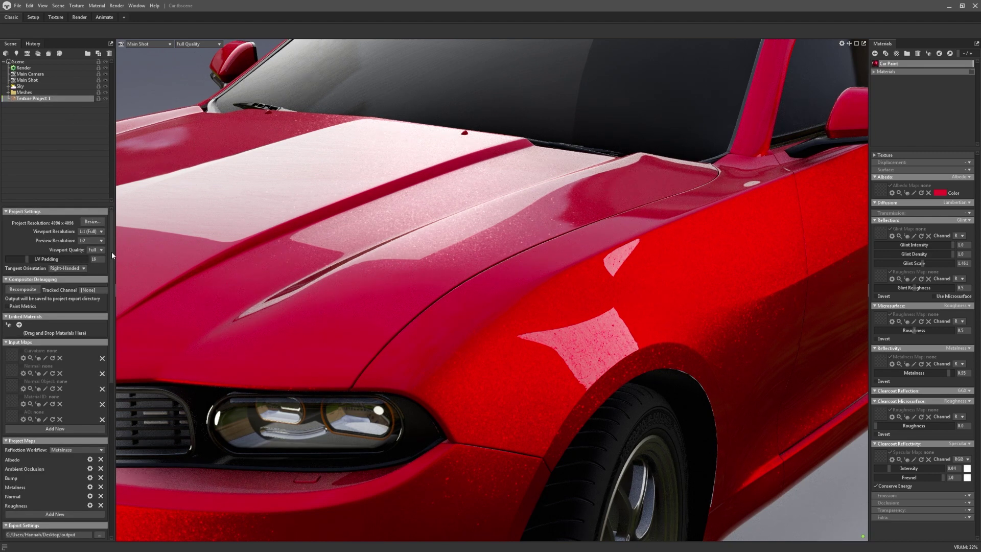
{"action": "left_click_drag", "start_coordinate": [111, 252], "coordinate": [115, 294]}
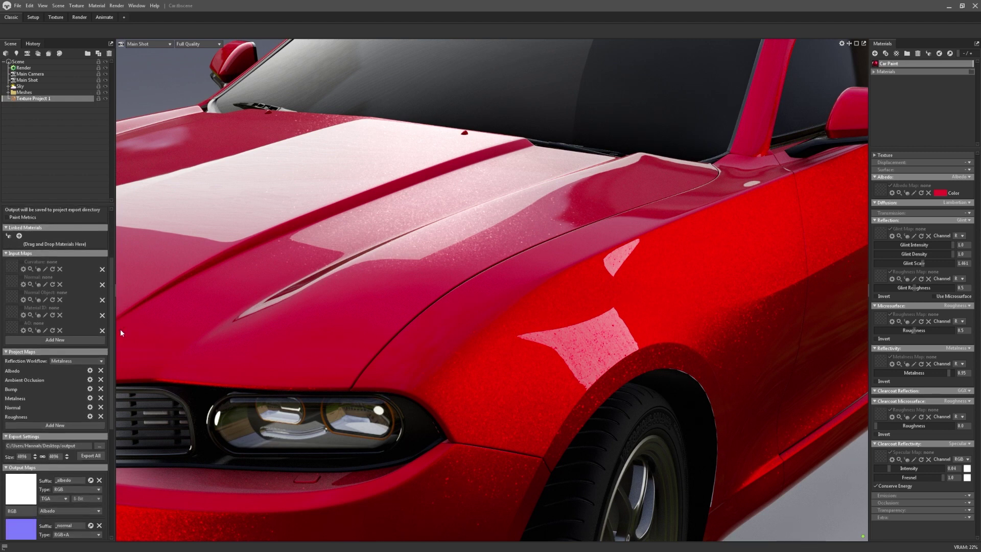
{"action": "left_click", "coordinate": [74, 425]}
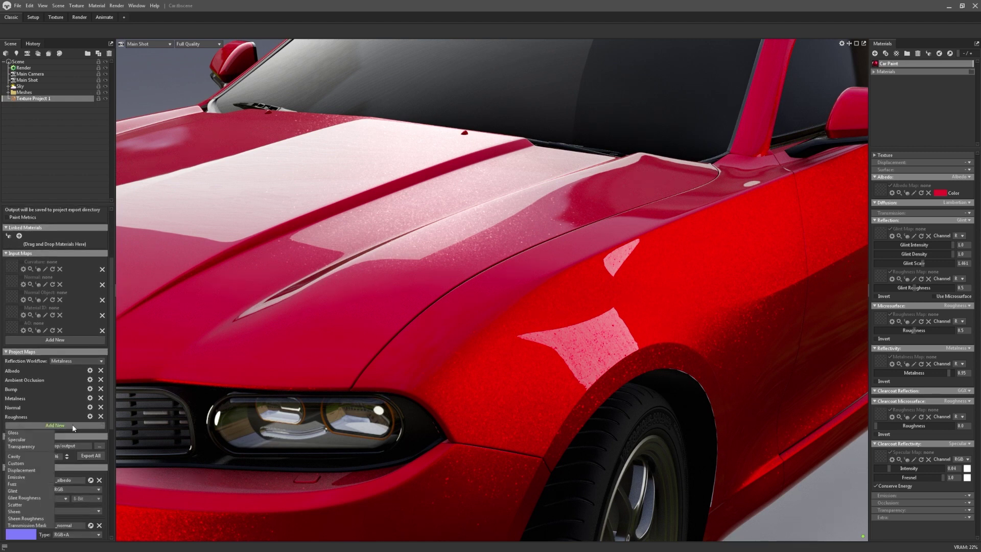
{"action": "left_click", "coordinate": [42, 489]}
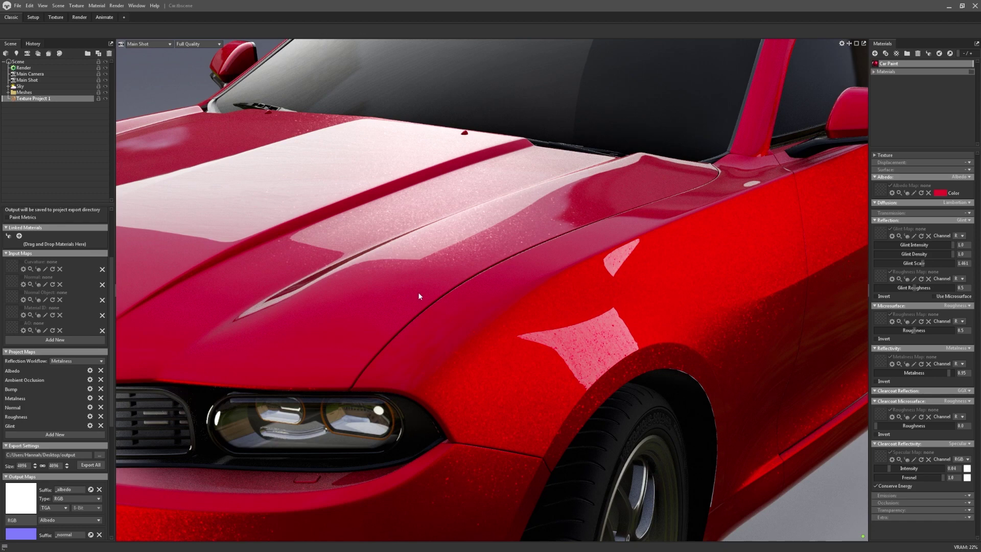
{"action": "left_click_drag", "start_coordinate": [418, 295], "coordinate": [410, 360]}
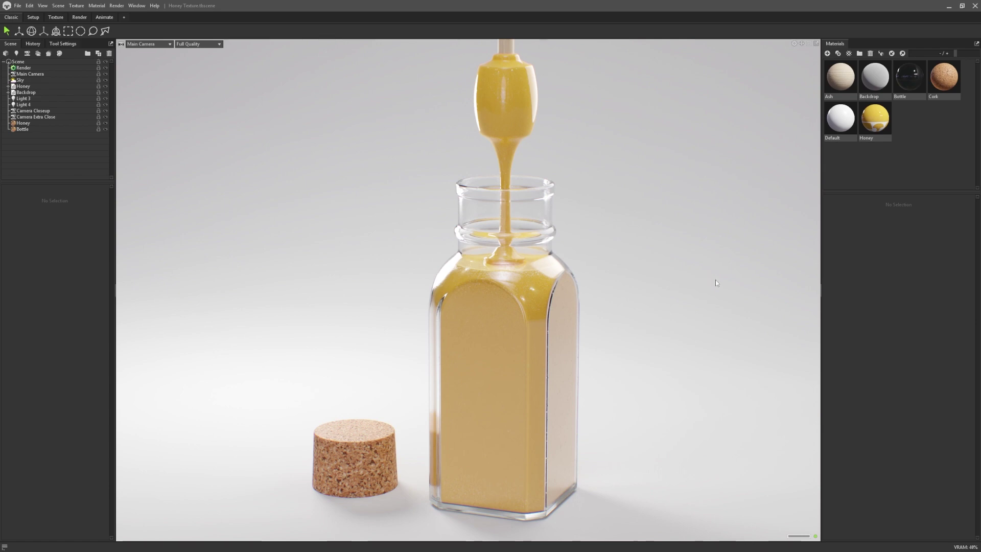
Make the Honey material refractive and translucent, settling its Depth at 6.0 cm.
{"action": "left_click", "coordinate": [890, 122]}
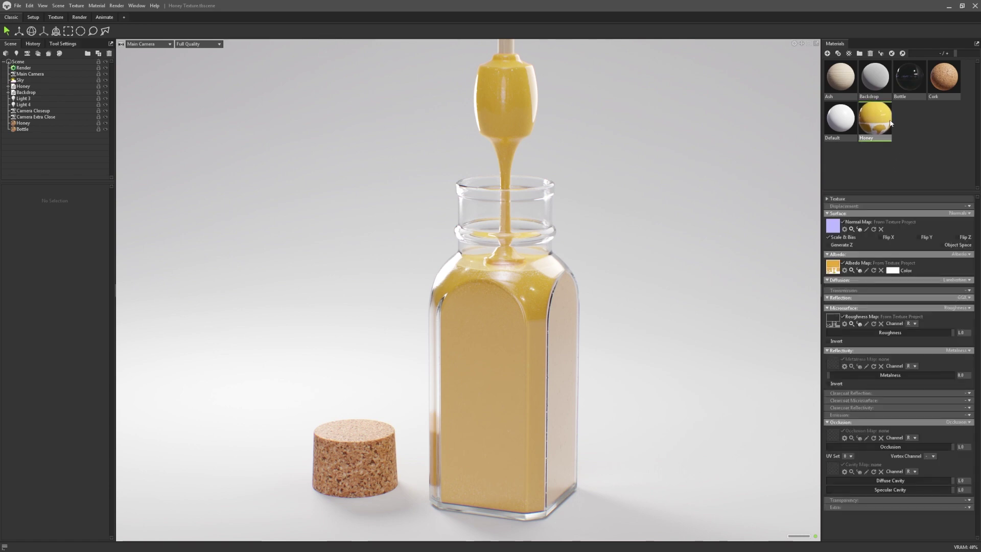
{"action": "left_click", "coordinate": [968, 291]}
{"action": "left_click", "coordinate": [969, 306]}
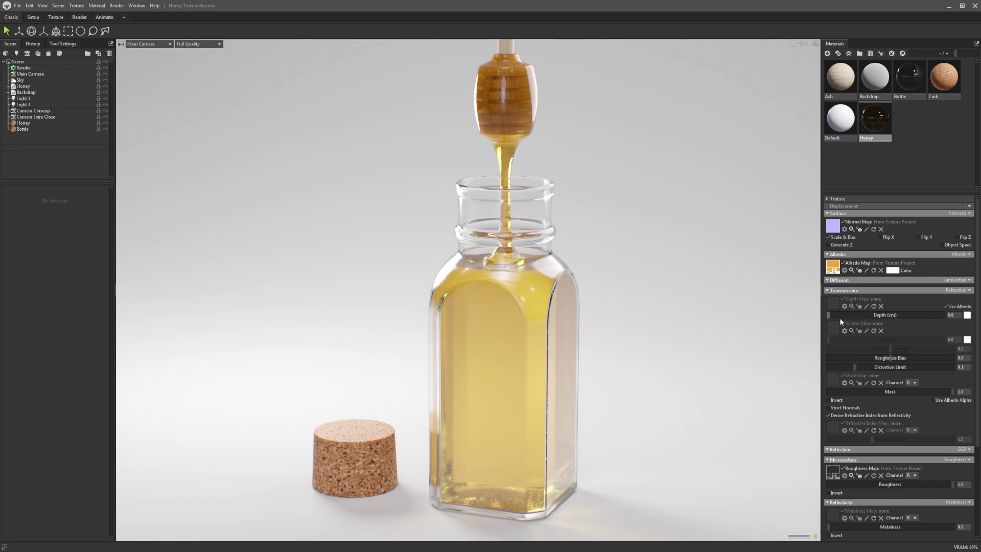
{"action": "left_click", "coordinate": [951, 314]}
{"action": "type", "text": "2"}
{"action": "key", "text": "Return"}
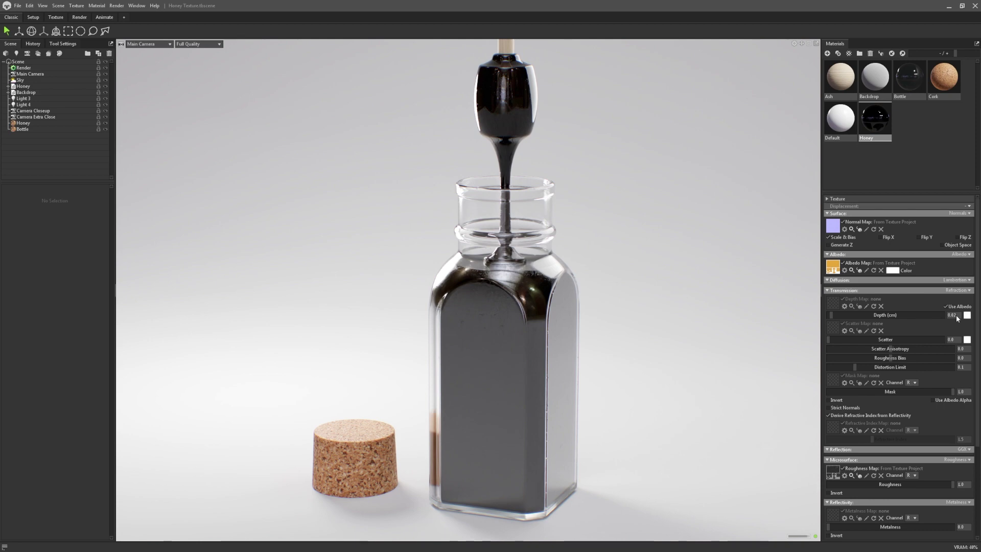
{"action": "left_click", "coordinate": [955, 316]}
{"action": "type", "text": "6"}
{"action": "key", "text": "Return"}
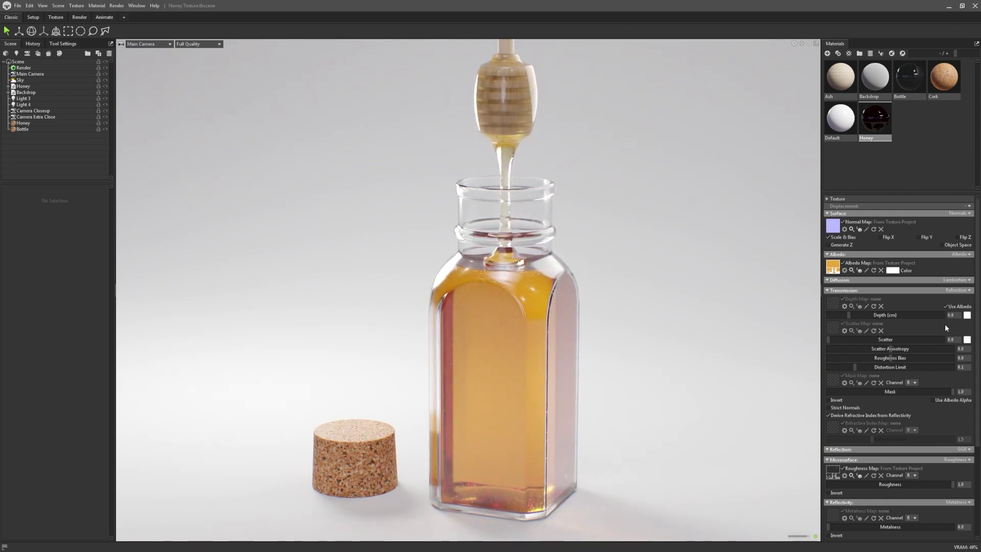
Try a bright green depth colour, then discard it to keep white.
{"action": "left_click", "coordinate": [967, 316]}
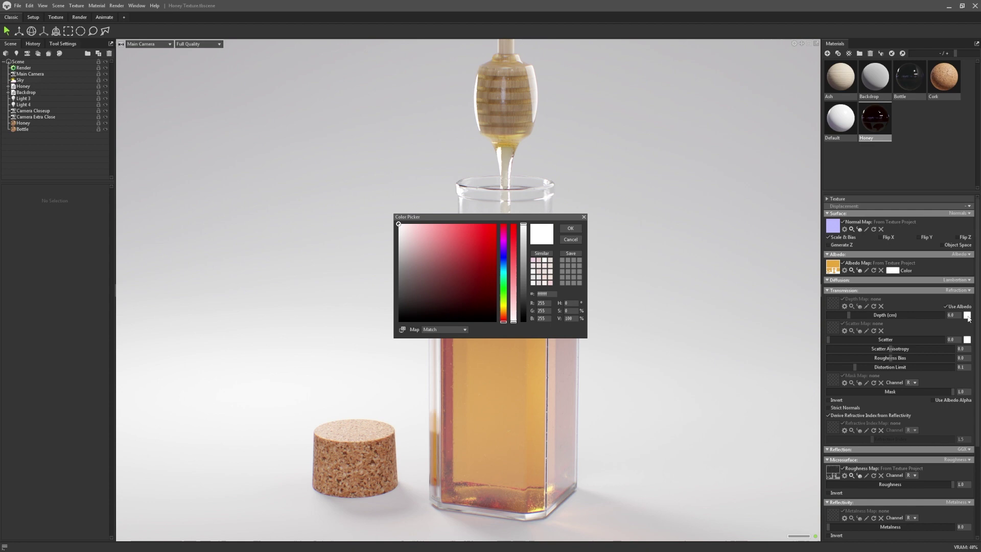
{"action": "left_click", "coordinate": [504, 292]}
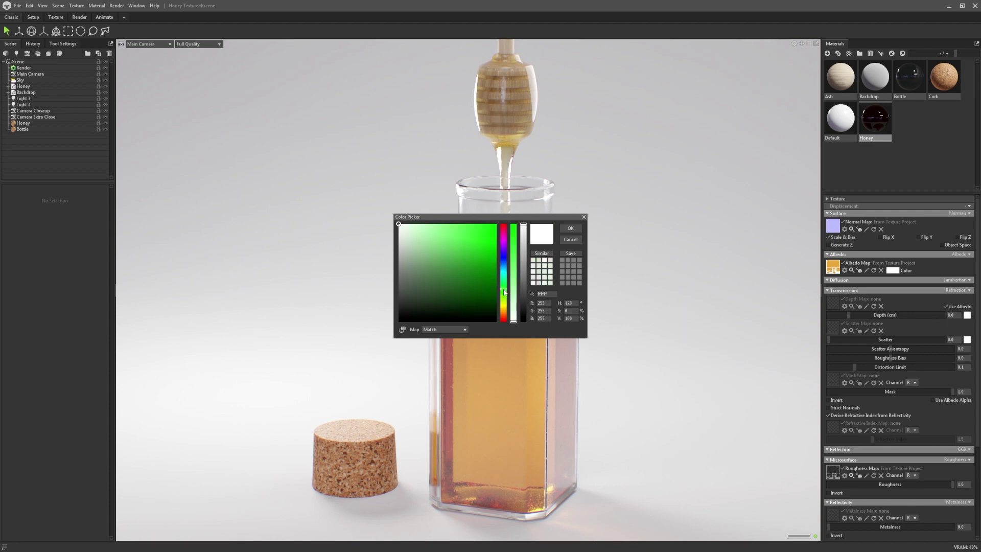
{"action": "left_click", "coordinate": [458, 225]}
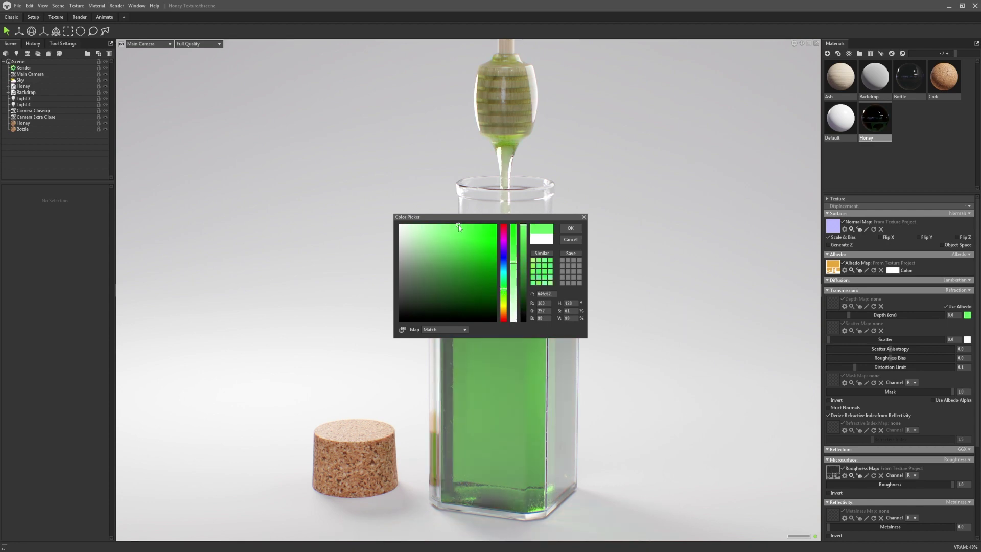
{"action": "left_click", "coordinate": [570, 239]}
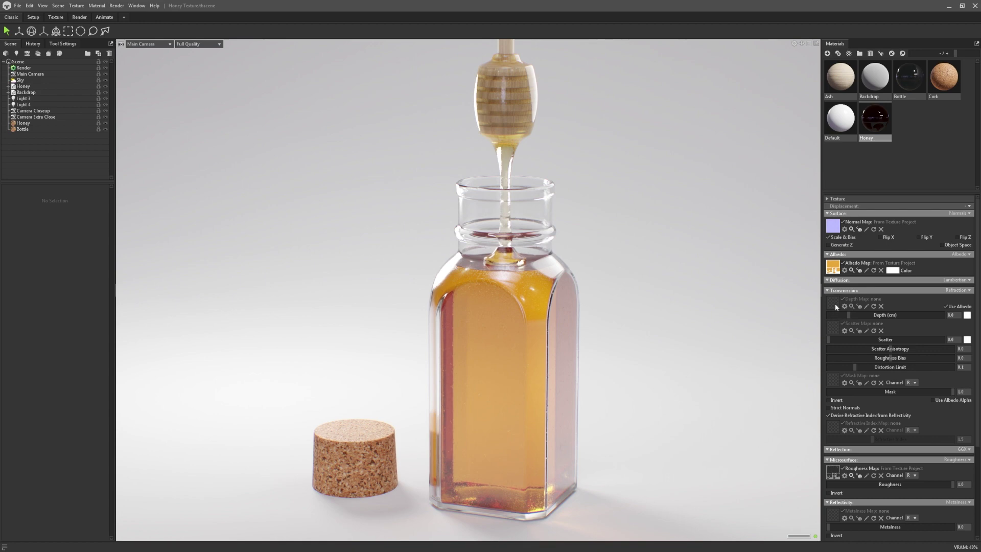
Load Honey_scatter.tga as the scatter map and set Scatter to 0.25.
{"action": "left_click", "coordinate": [832, 329]}
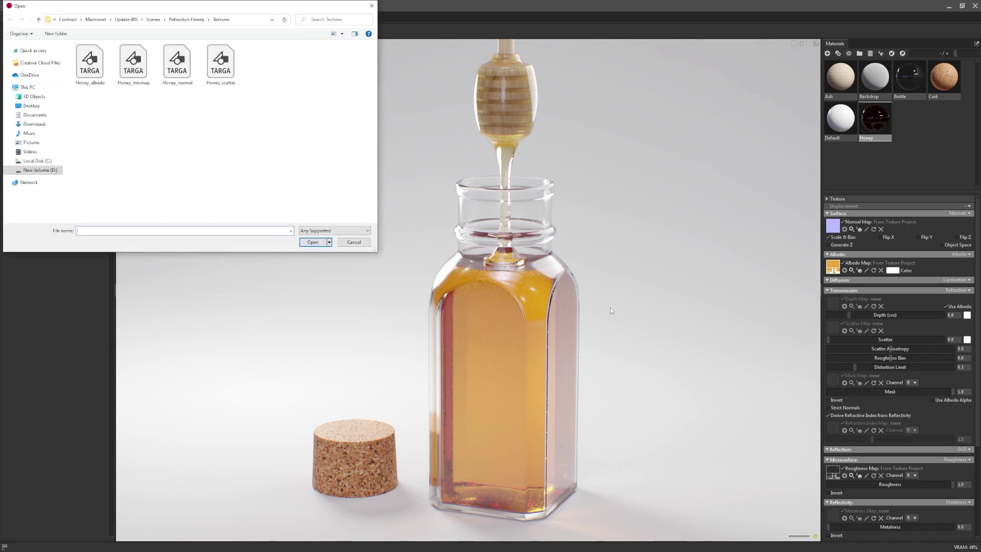
{"action": "left_click", "coordinate": [226, 76]}
{"action": "left_click", "coordinate": [313, 242]}
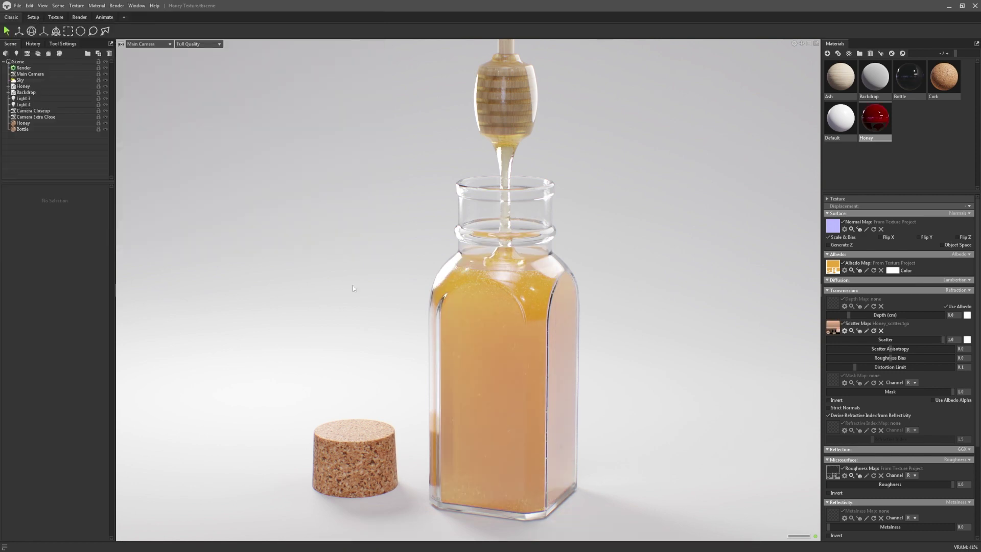
{"action": "type", "text": "0.25"}
{"action": "key", "text": "Return"}
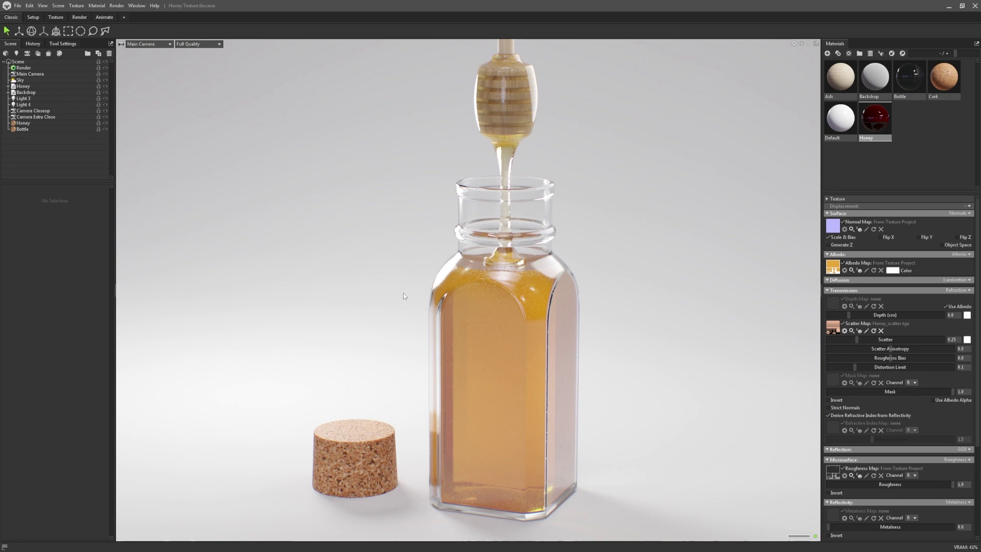
In the Texture workspace, view the Honey project's addable map types, then return to Materials.
{"action": "left_click", "coordinate": [56, 17]}
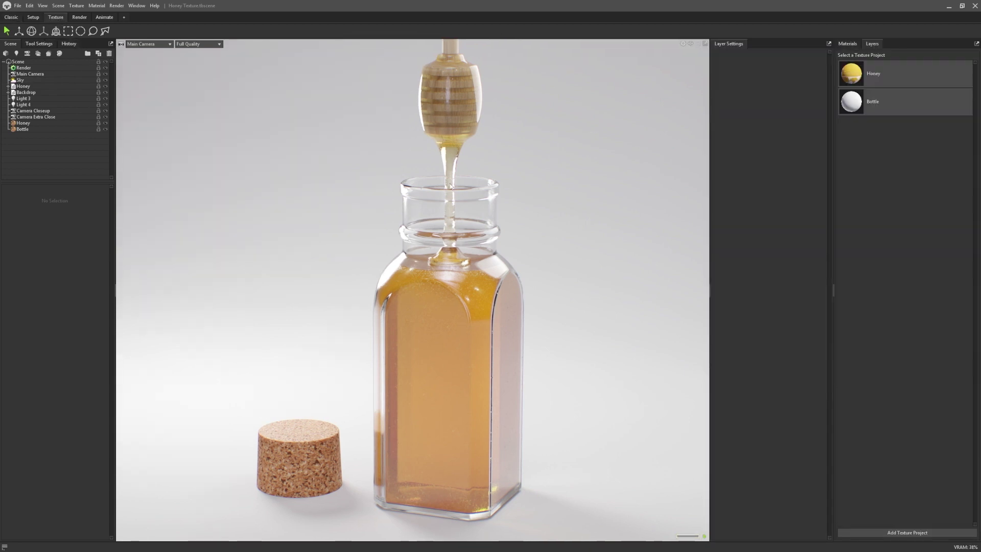
{"action": "left_click", "coordinate": [925, 83]}
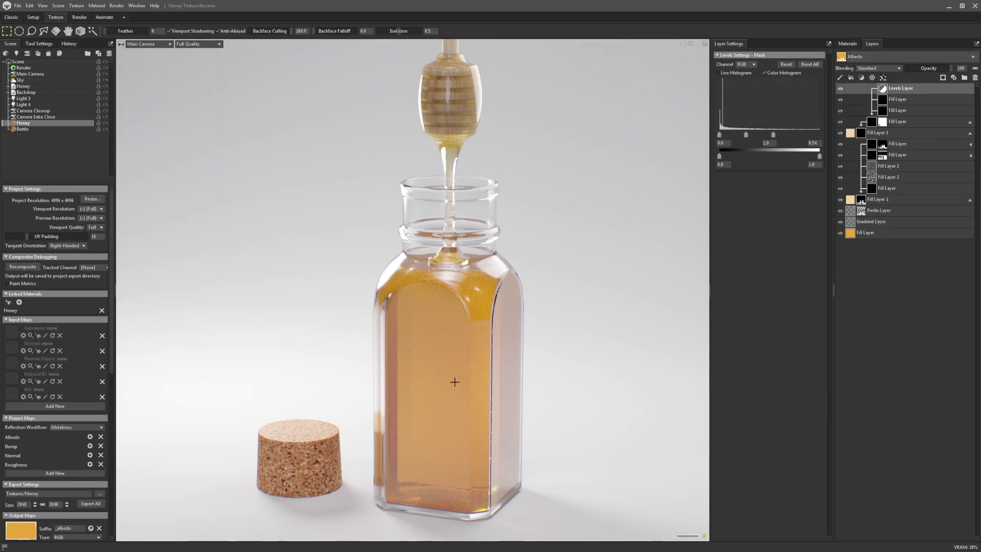
{"action": "left_click", "coordinate": [53, 473]}
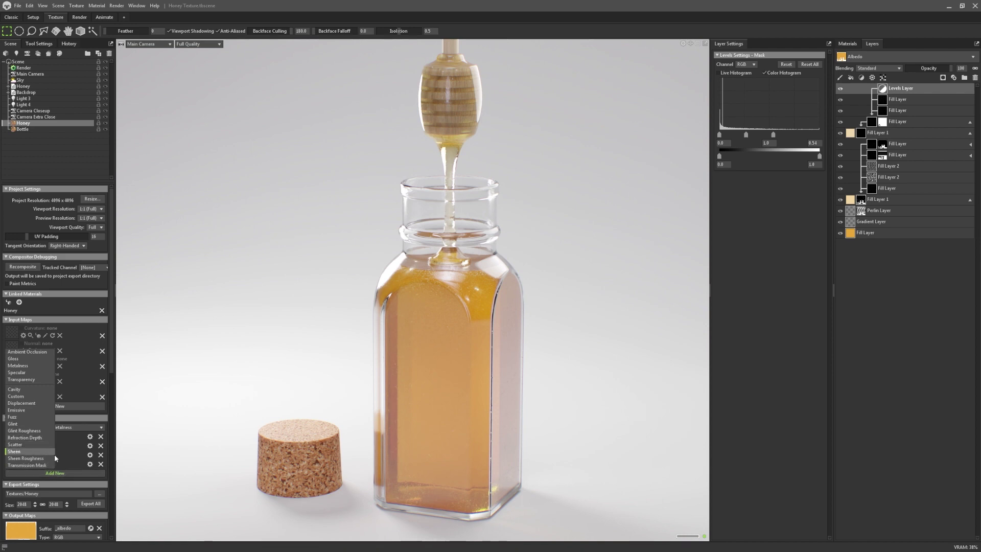
{"action": "left_click", "coordinate": [857, 46]}
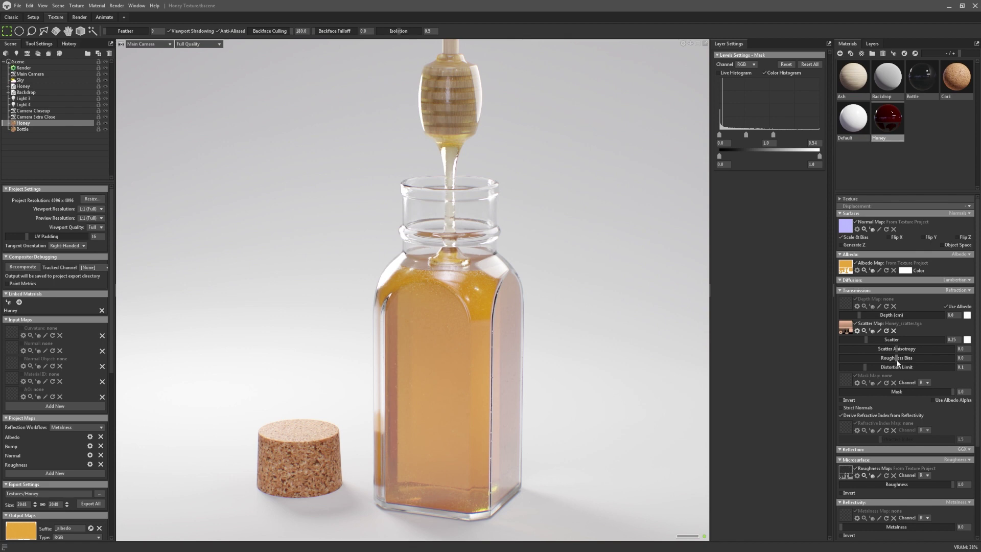
Adjust Honey's Roughness Bias, then raise the Bottle material's Roughness Bias to frost the glass.
{"action": "left_click_drag", "start_coordinate": [898, 362], "coordinate": [852, 362]}
{"action": "left_click", "coordinate": [931, 358]}
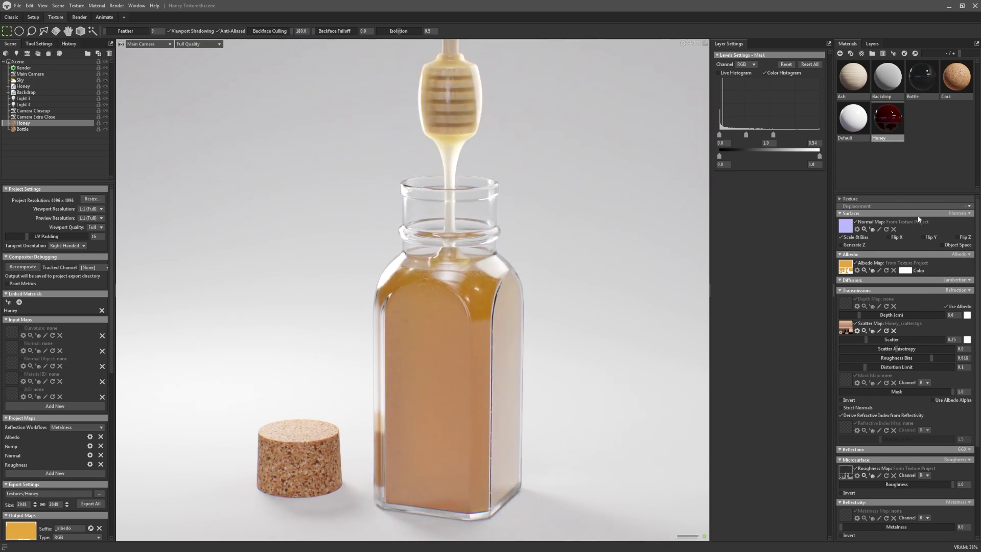
{"action": "left_click", "coordinate": [913, 96]}
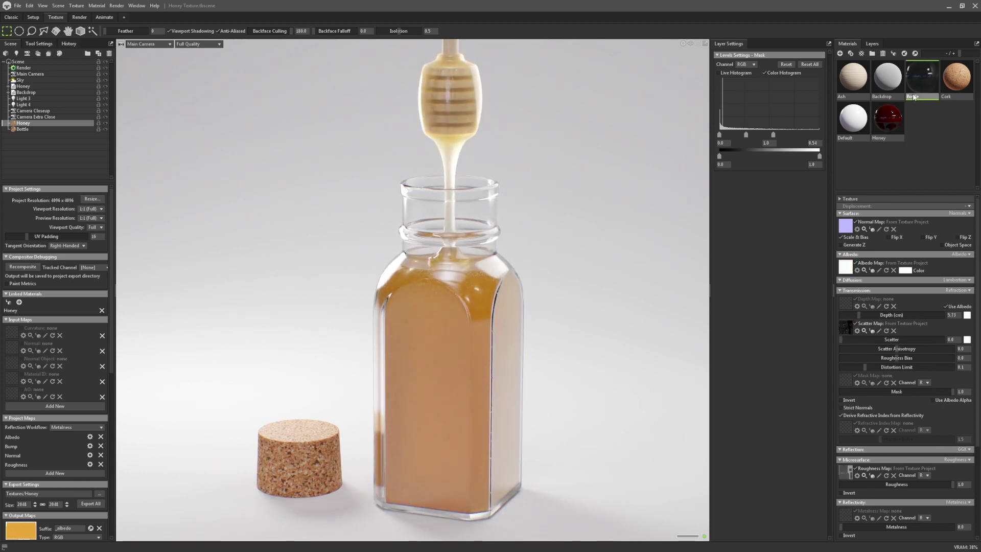
{"action": "left_click", "coordinate": [915, 358]}
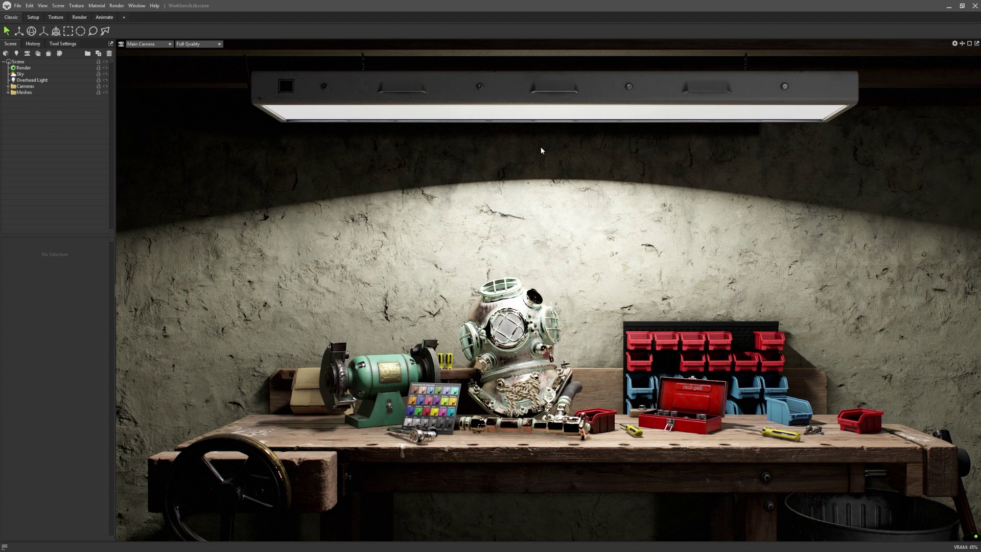
Make the Overhead Light's colour temperature-driven and set it to 10000 K.
{"action": "left_click", "coordinate": [40, 80]}
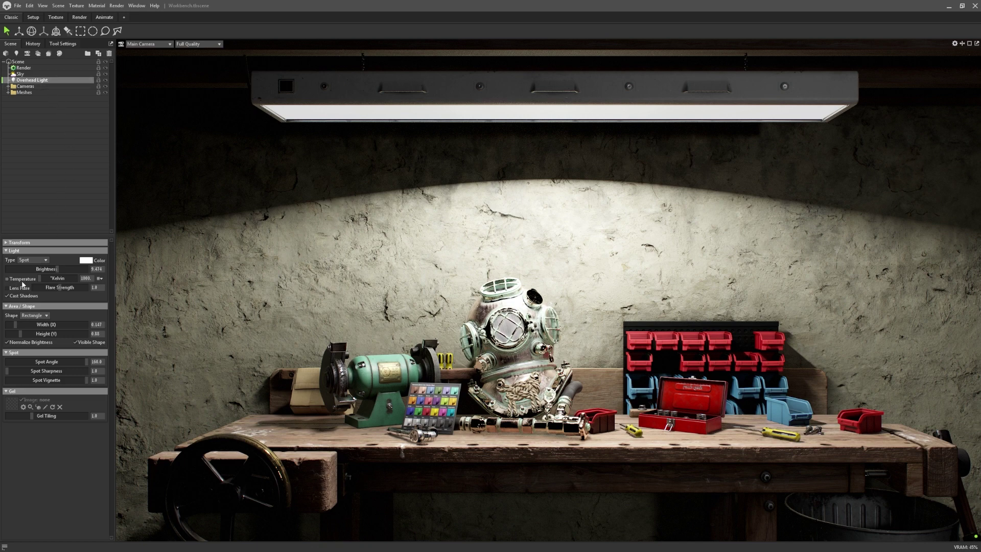
{"action": "left_click", "coordinate": [7, 280]}
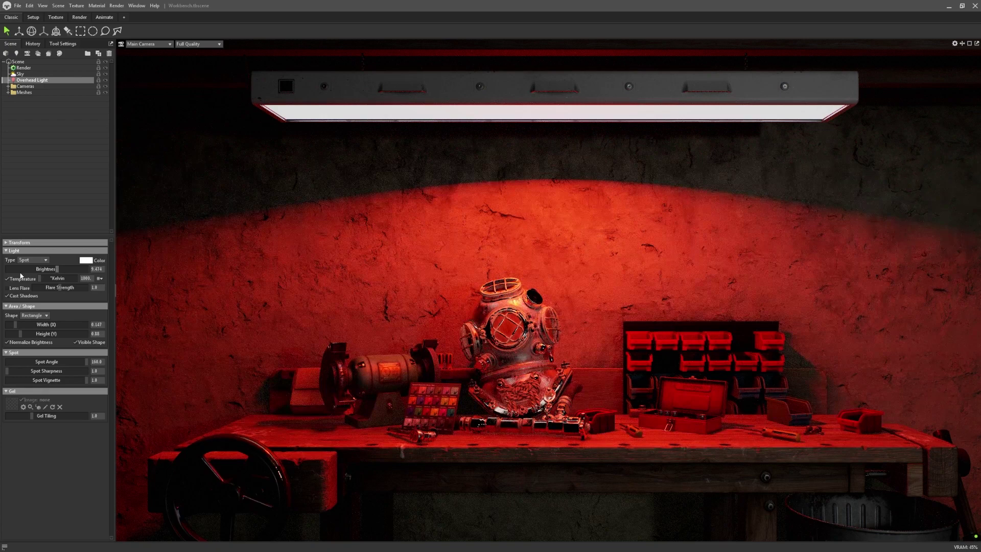
{"action": "left_click", "coordinate": [86, 279]}
{"action": "key", "text": "ctrl+a"}
{"action": "type", "text": "10000"}
{"action": "key", "text": "Return"}
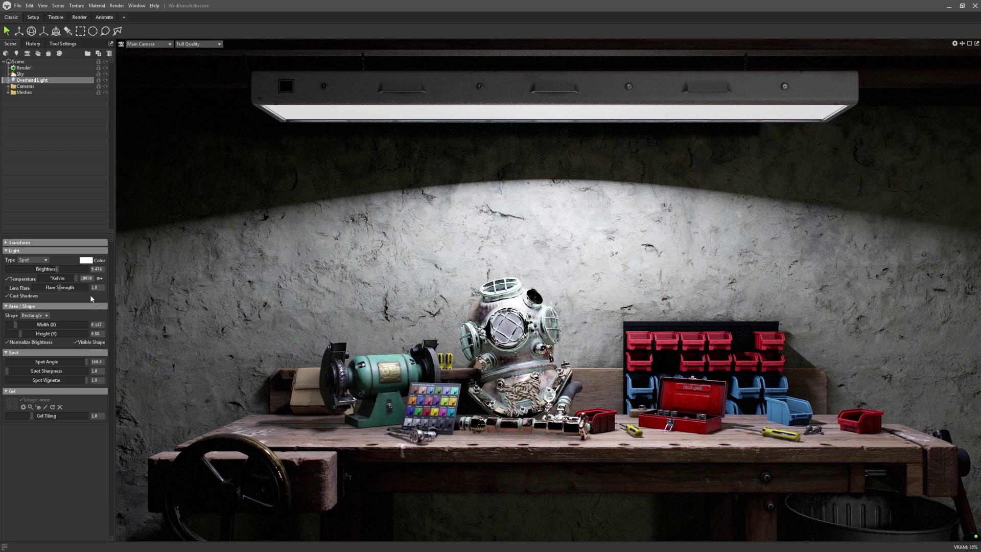
Try a warm 1900 K on the light, then settle on a neutral 5000 K.
{"action": "key", "text": "Tab"}
{"action": "type", "text": "1900"}
{"action": "key", "text": "Return"}
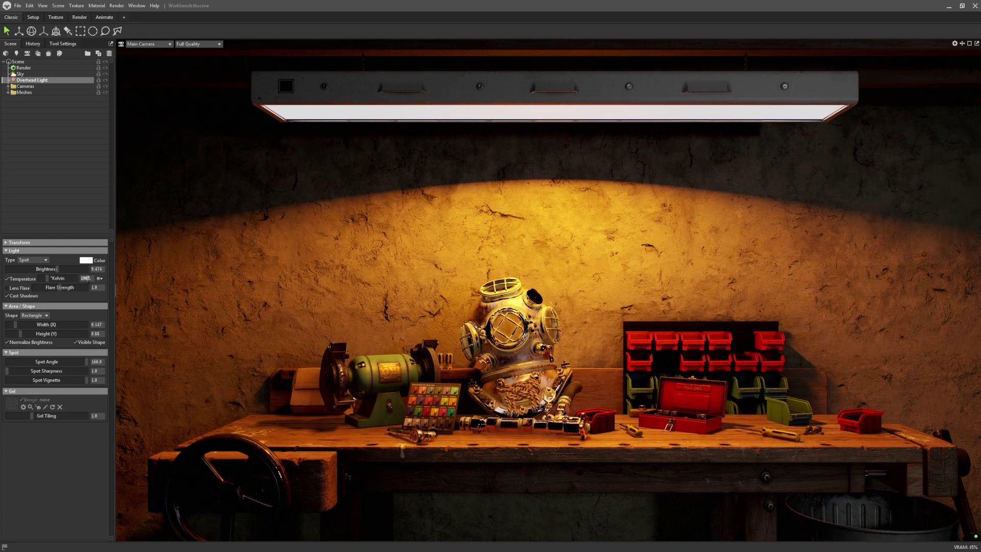
{"action": "key", "text": "ctrl+a"}
{"action": "type", "text": "5000"}
{"action": "key", "text": "Return"}
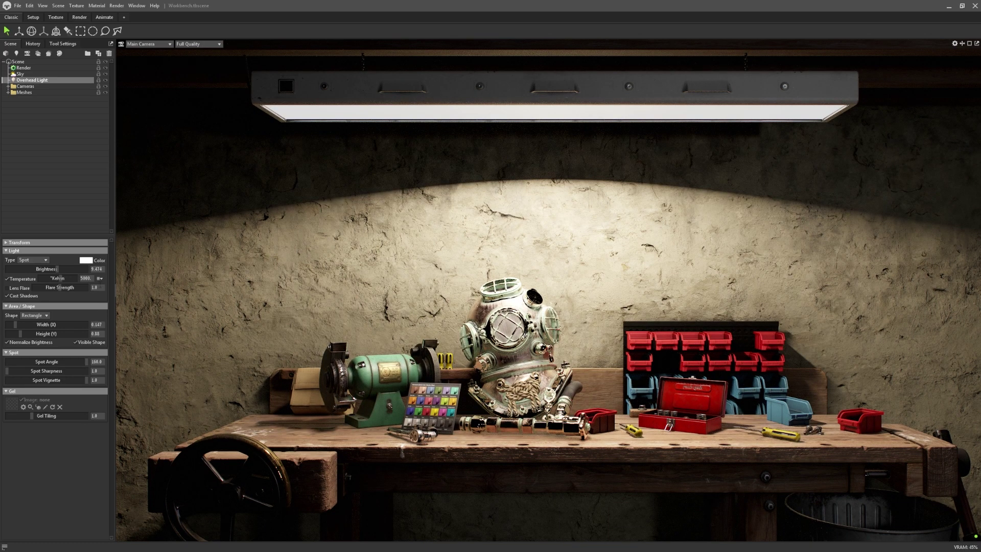
{"action": "left_click", "coordinate": [100, 279]}
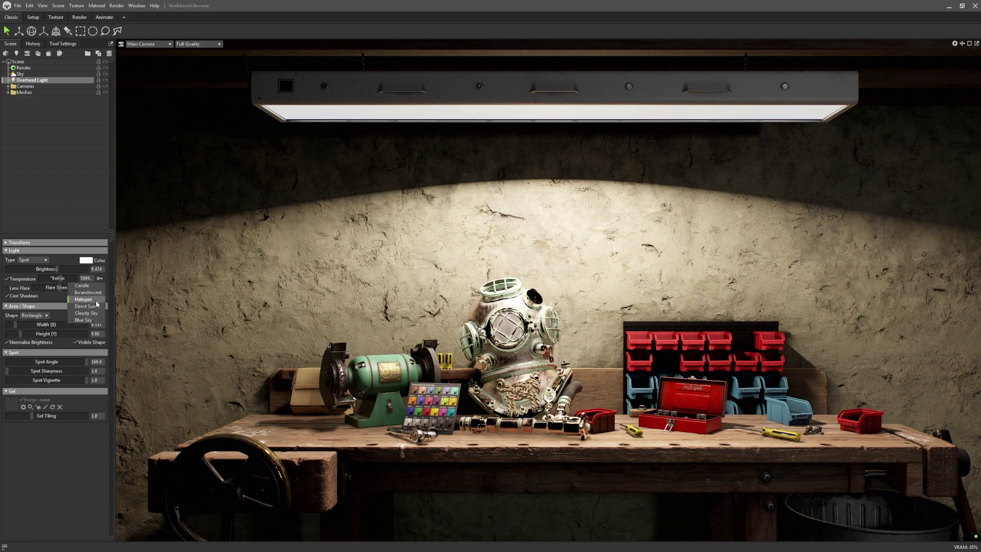
Apply the Halogen temperature preset to the overhead light and tint its colour blue.
{"action": "left_click", "coordinate": [97, 300]}
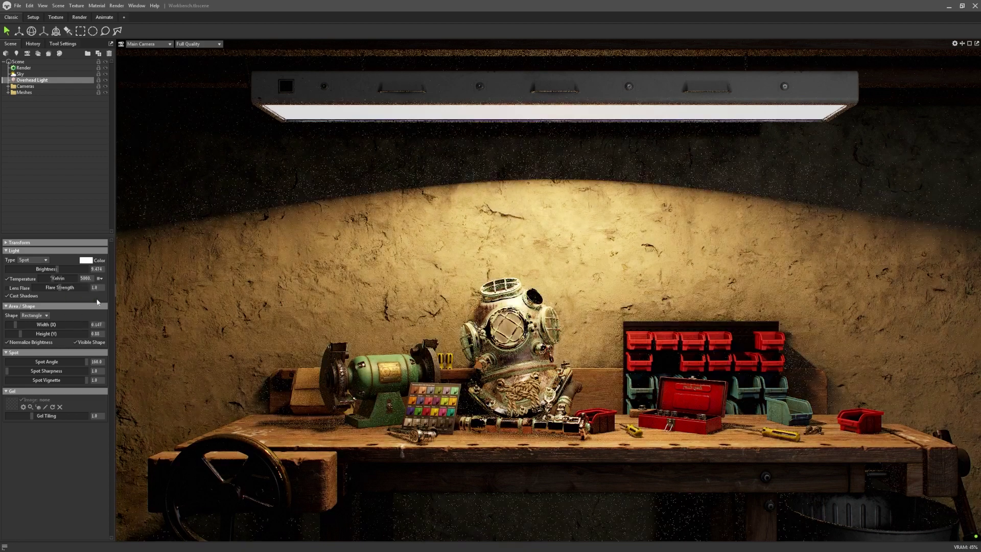
{"action": "left_click", "coordinate": [85, 261]}
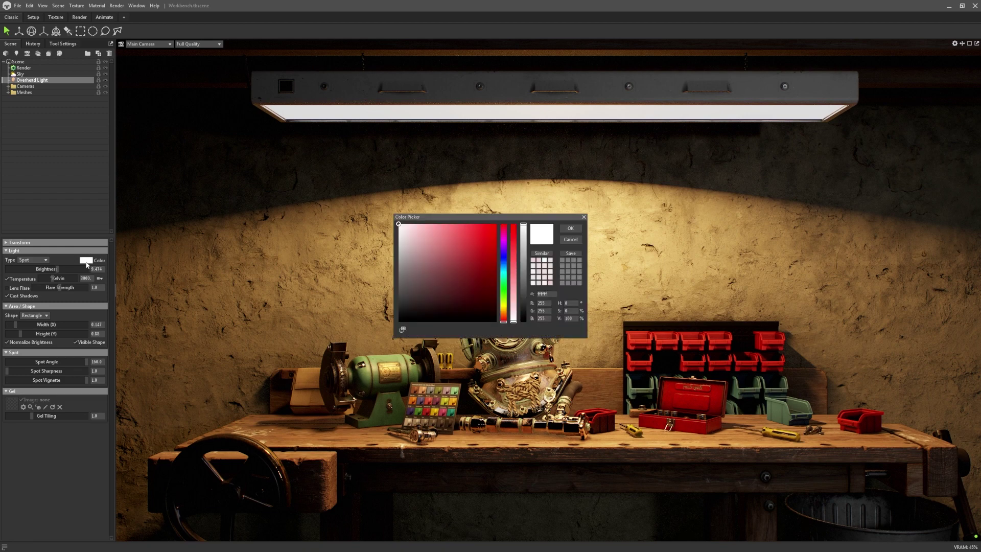
{"action": "left_click", "coordinate": [506, 257]}
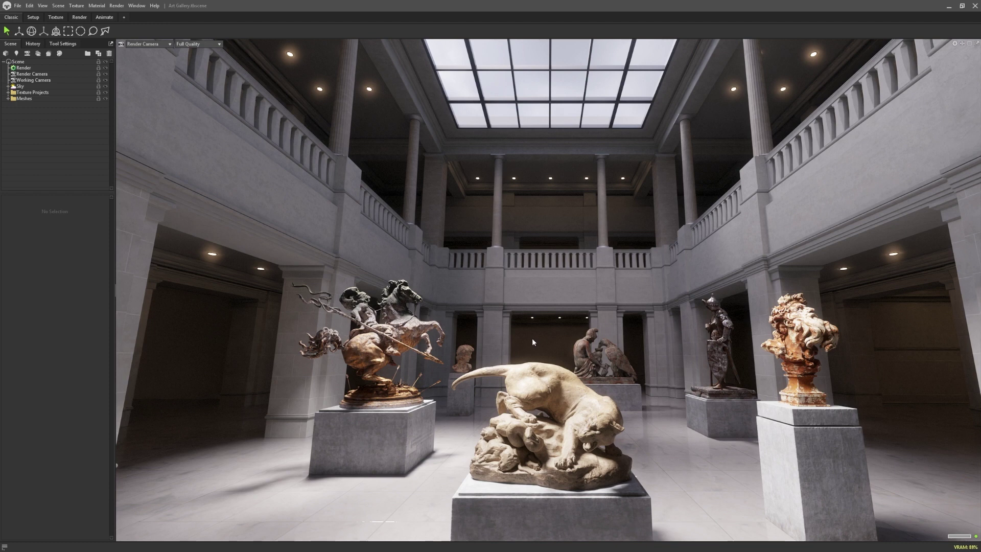
Expand the Render Camera's Color post effect, adjust Highlights, then reset Highlights to 0.
{"action": "left_click", "coordinate": [31, 74]}
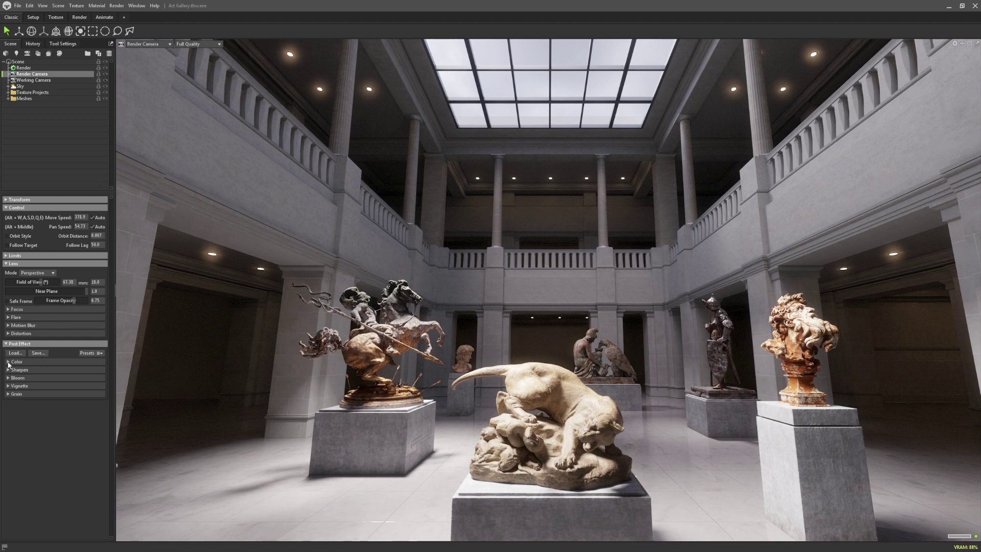
{"action": "left_click", "coordinate": [8, 362]}
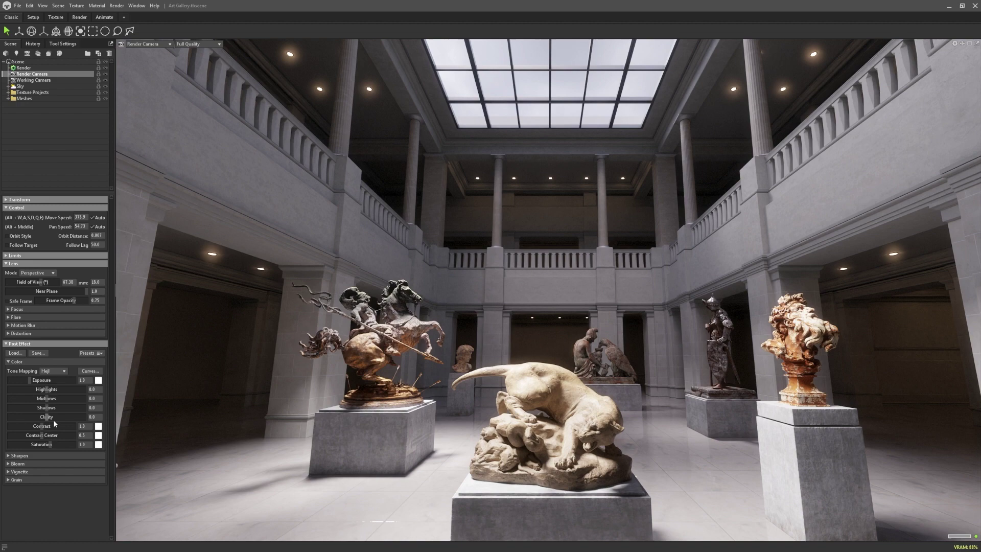
{"action": "left_click_drag", "start_coordinate": [49, 390], "coordinate": [11, 400]}
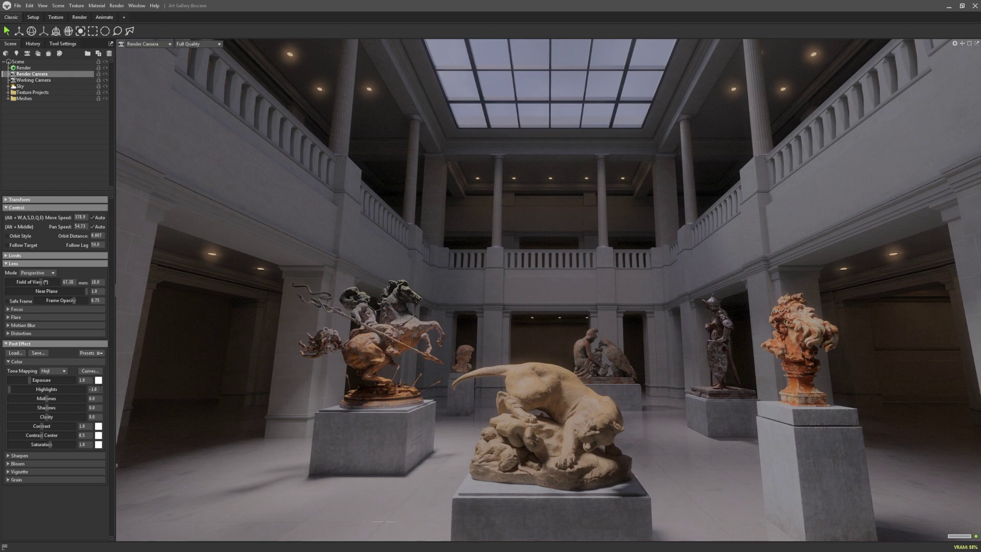
{"action": "left_click", "coordinate": [92, 389]}
{"action": "type", "text": "0"}
{"action": "key", "text": "Return"}
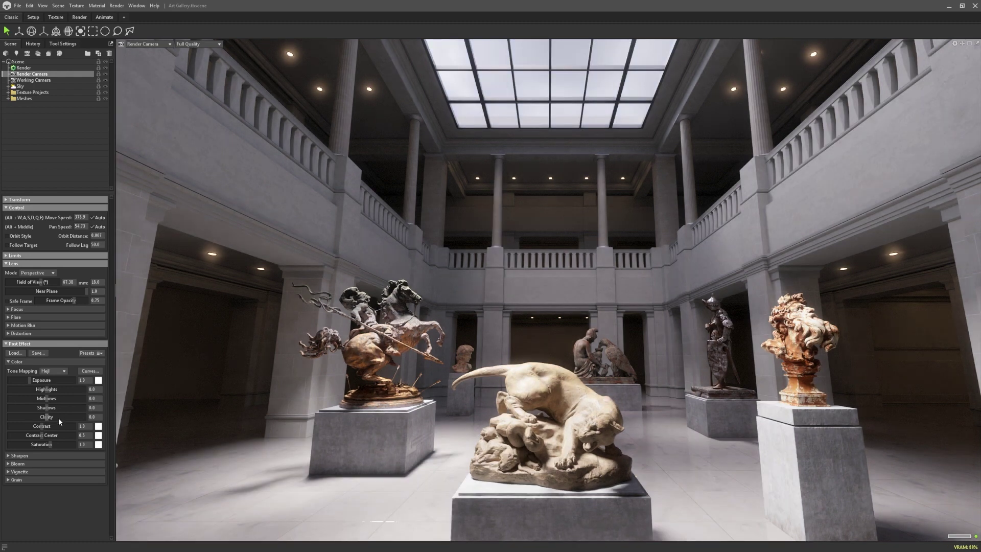
Brighten and darken Shadows, reset Shadows to 0, then raise Midtones.
{"action": "left_click_drag", "start_coordinate": [47, 407], "coordinate": [85, 408]}
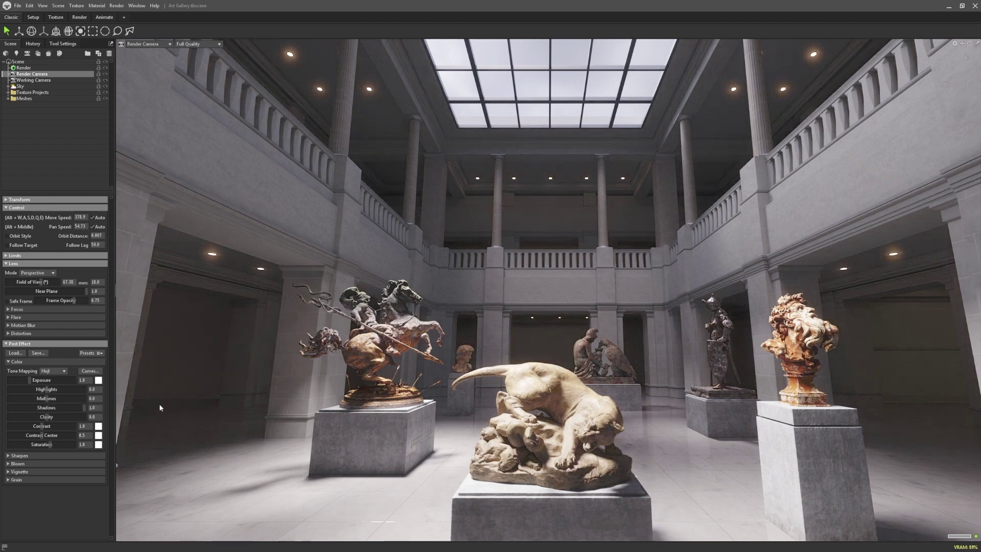
{"action": "left_click_drag", "start_coordinate": [85, 408], "coordinate": [8, 409]}
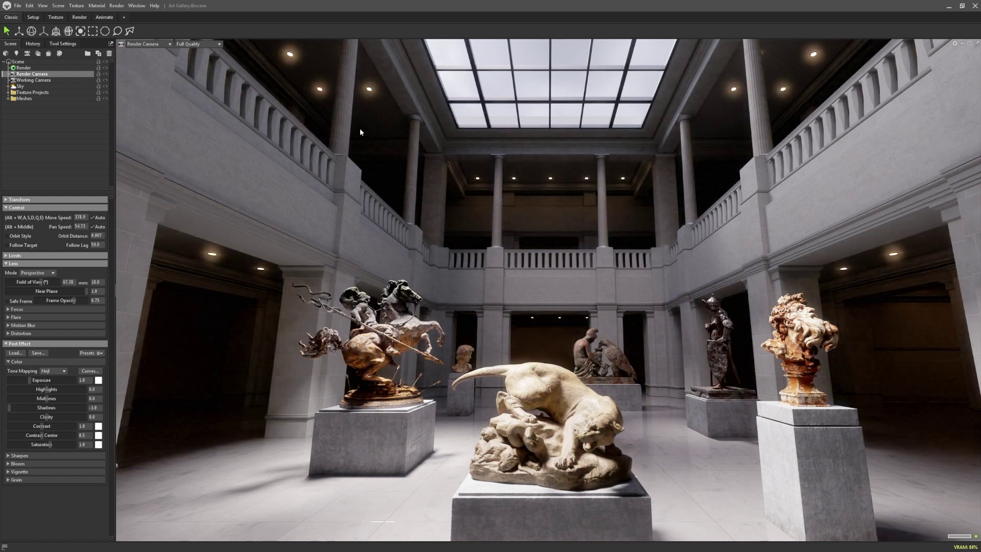
{"action": "left_click", "coordinate": [94, 408]}
{"action": "type", "text": "0"}
{"action": "key", "text": "Return"}
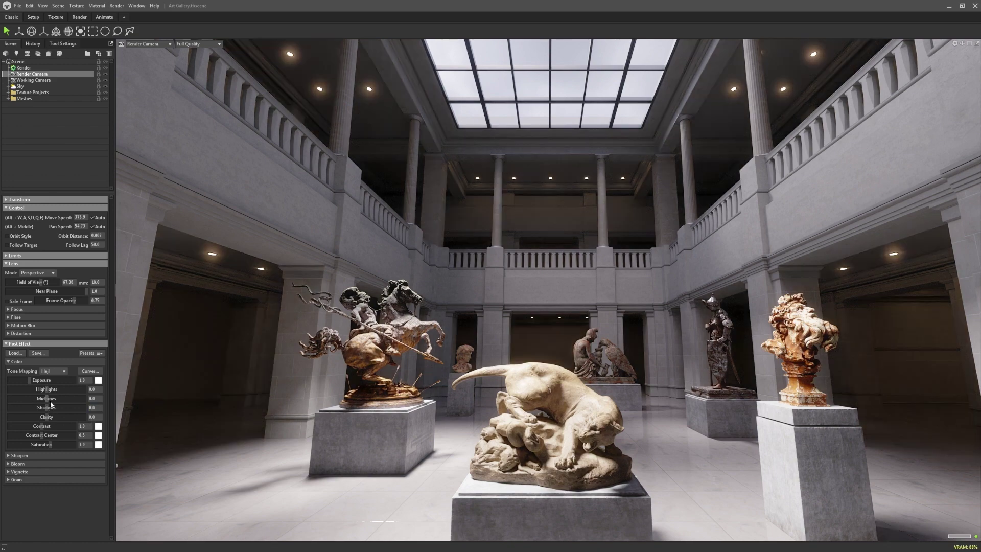
{"action": "mouse_move", "coordinate": [47, 399]}
{"action": "left_mouse_down"}
{"action": "mouse_move", "coordinate": [75, 400]}
{"action": "mouse_move", "coordinate": [22, 399]}
{"action": "mouse_move", "coordinate": [70, 400]}
{"action": "mouse_move", "coordinate": [44, 389]}
{"action": "mouse_move", "coordinate": [55, 390]}
{"action": "mouse_move", "coordinate": [41, 406]}
{"action": "left_mouse_up"}
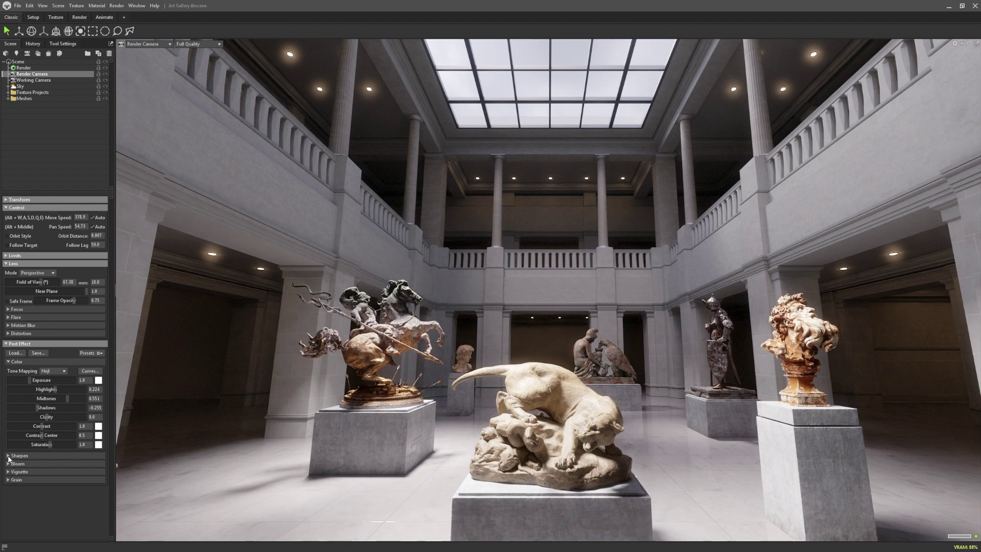
Collapse Sharpen, briefly test a low Clarity, then raise Clarity to about 0.327.
{"action": "left_click", "coordinate": [15, 455]}
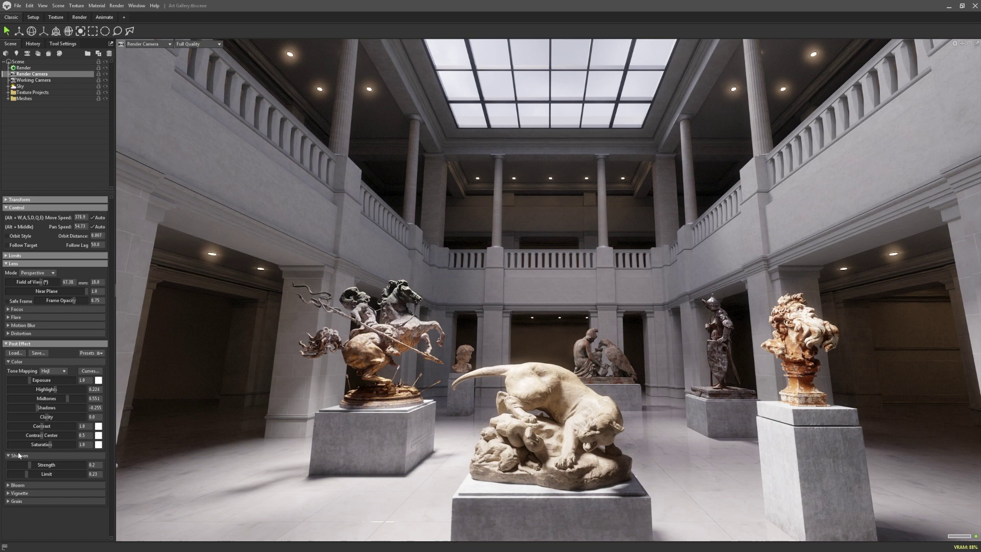
{"action": "left_click", "coordinate": [9, 456]}
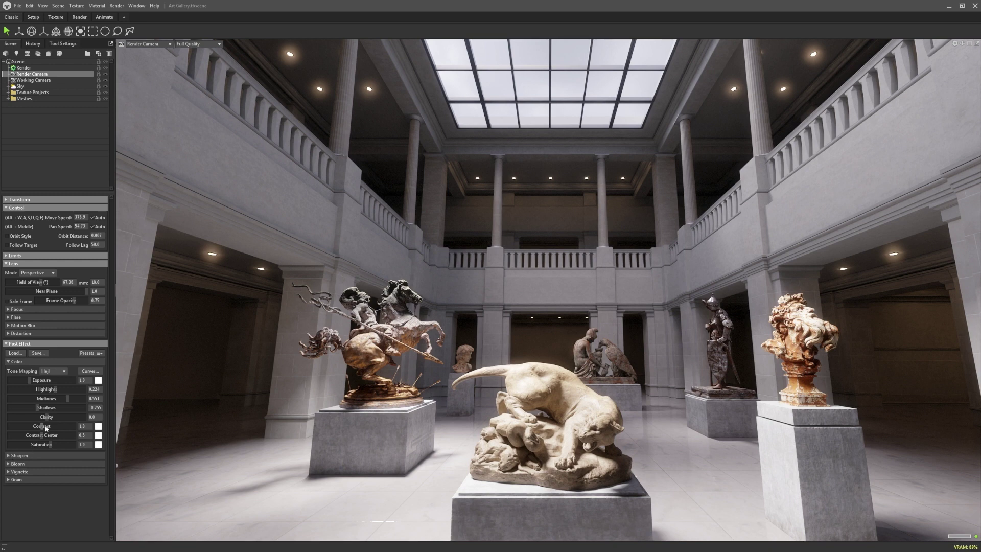
{"action": "left_click_drag", "start_coordinate": [46, 417], "coordinate": [6, 419]}
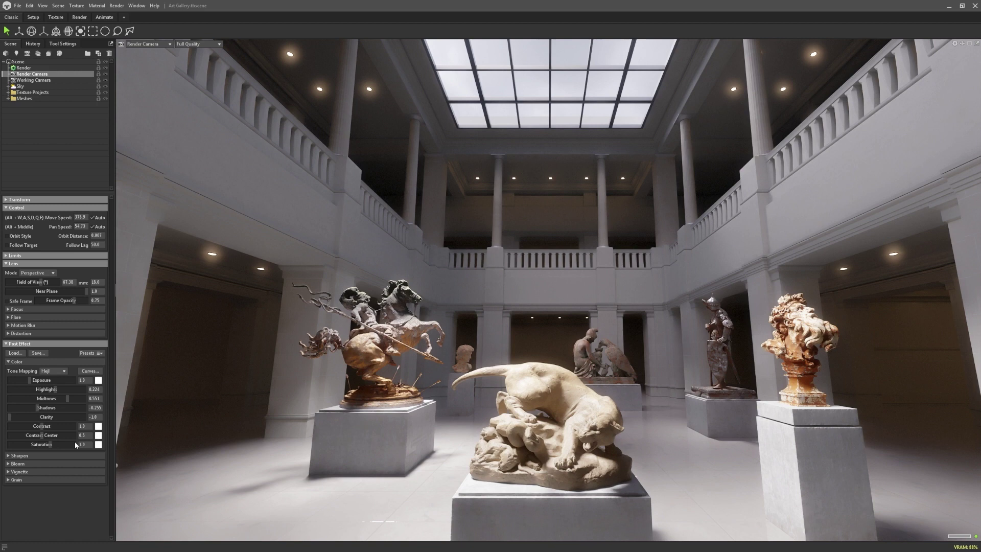
{"action": "left_click", "coordinate": [9, 417]}
{"action": "left_click_drag", "start_coordinate": [9, 417], "coordinate": [50, 417]}
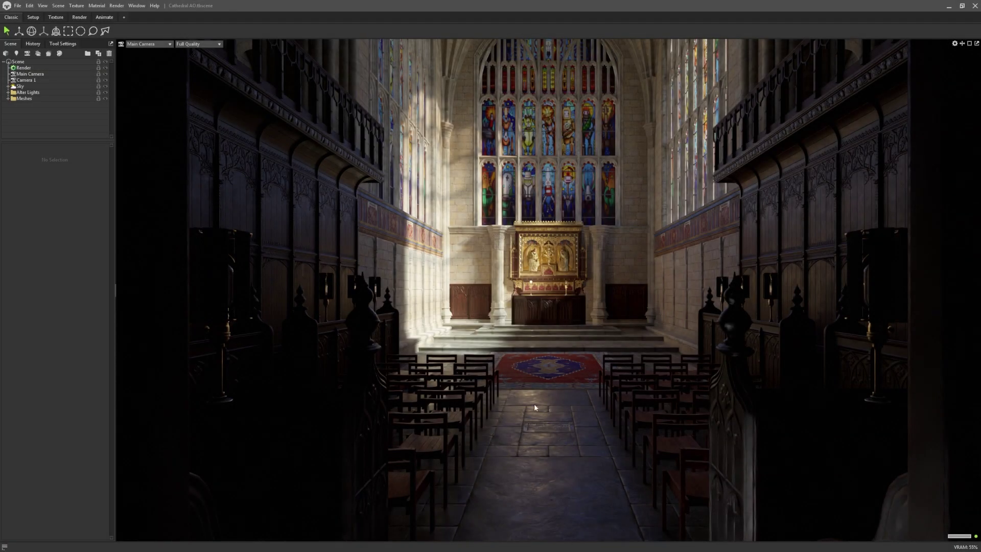
{"action": "left_click", "coordinate": [213, 45]}
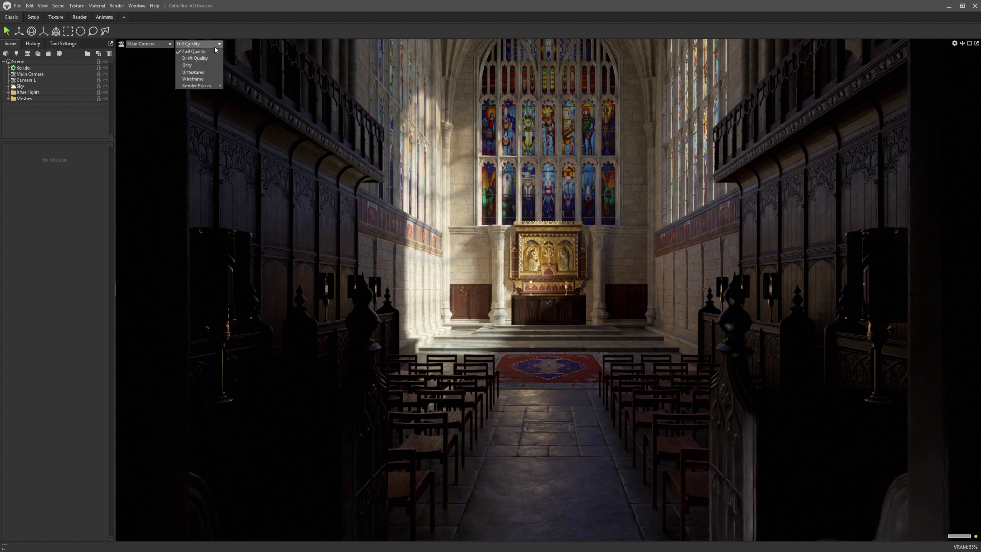
{"action": "mouse_move", "coordinate": [216, 87]}
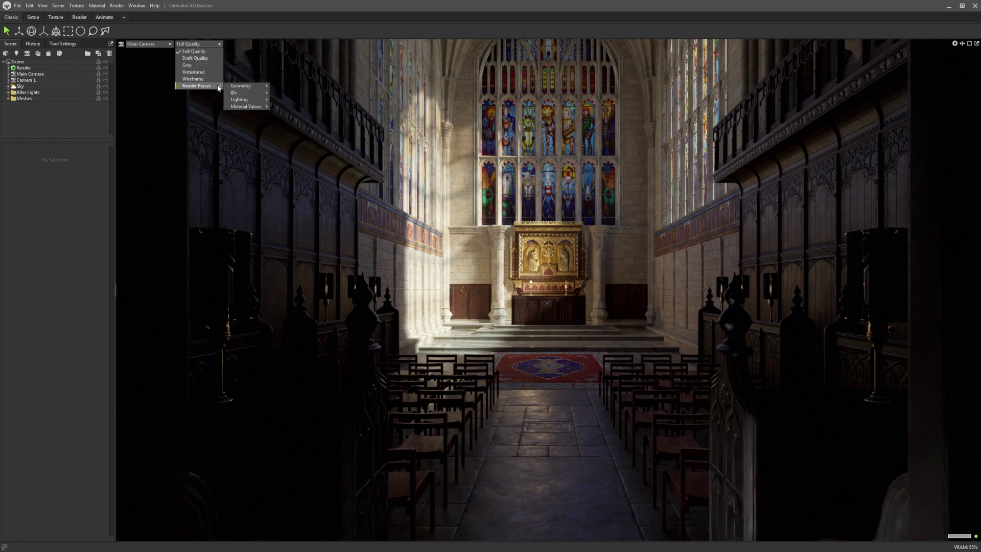
{"action": "mouse_move", "coordinate": [258, 100]}
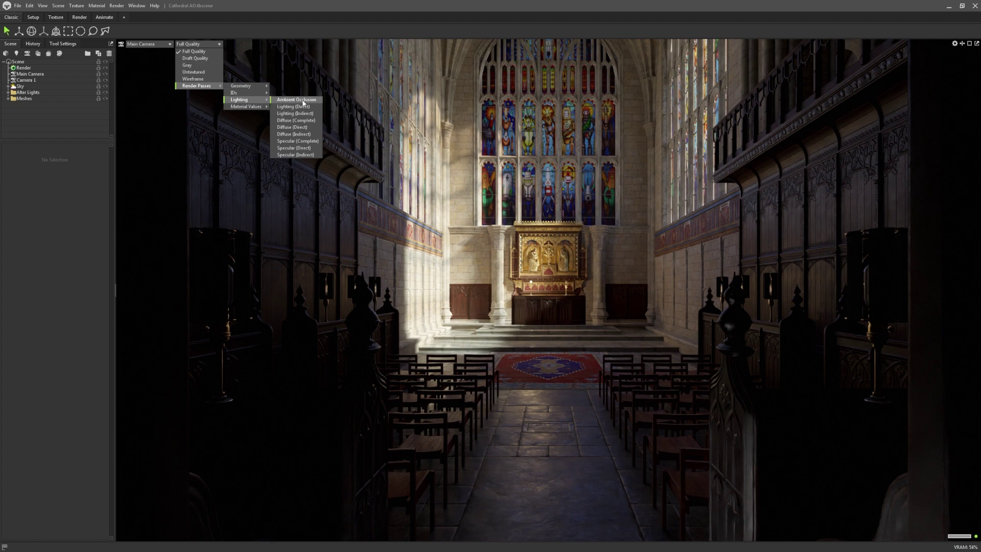
{"action": "left_click", "coordinate": [302, 102]}
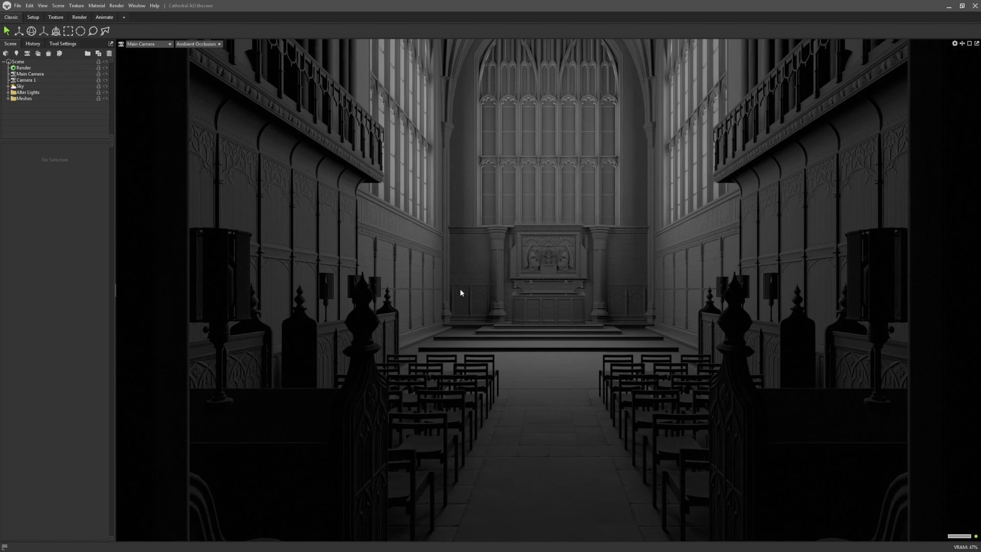
{"action": "left_click", "coordinate": [212, 45]}
{"action": "mouse_move", "coordinate": [258, 90]}
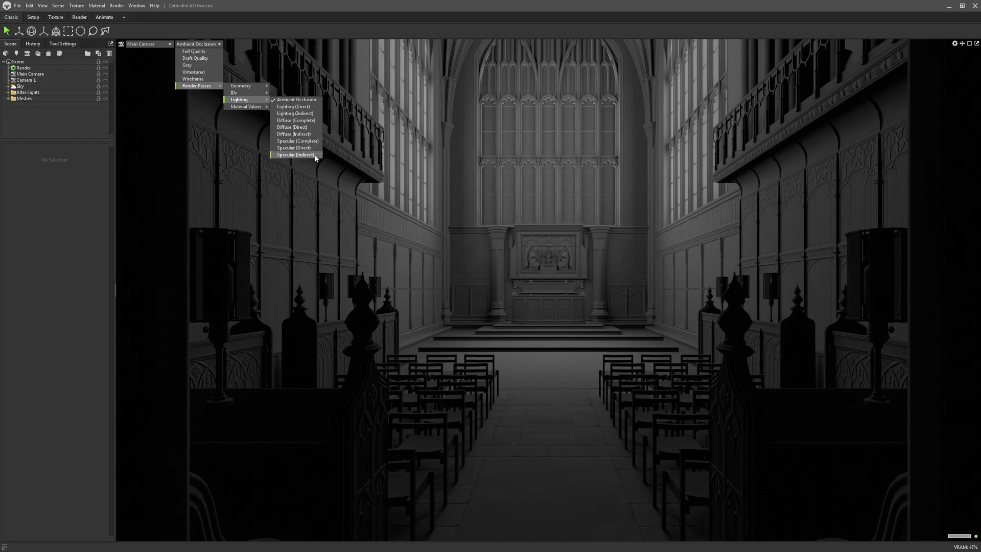
{"action": "left_click", "coordinate": [302, 106]}
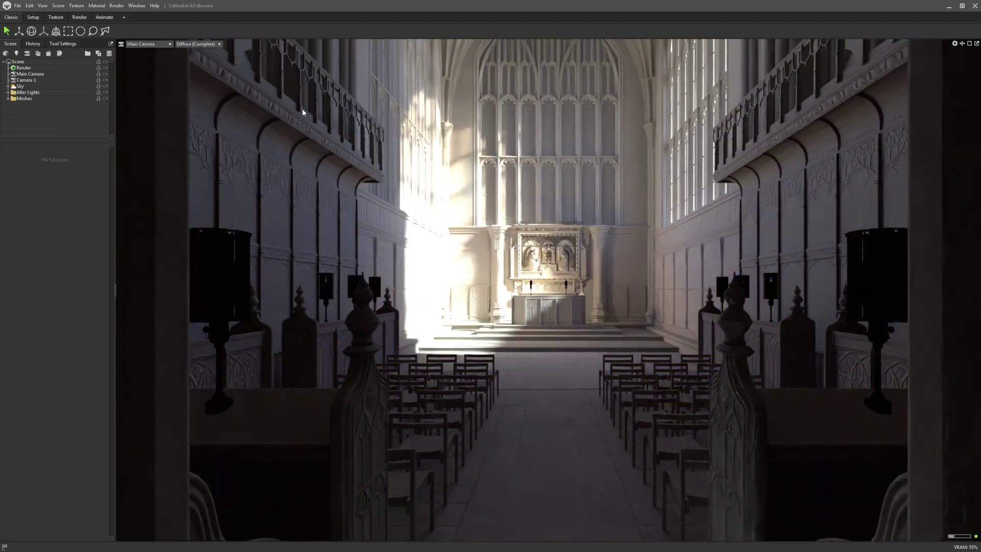
{"action": "key", "text": "period"}
{"action": "key", "text": "period"}
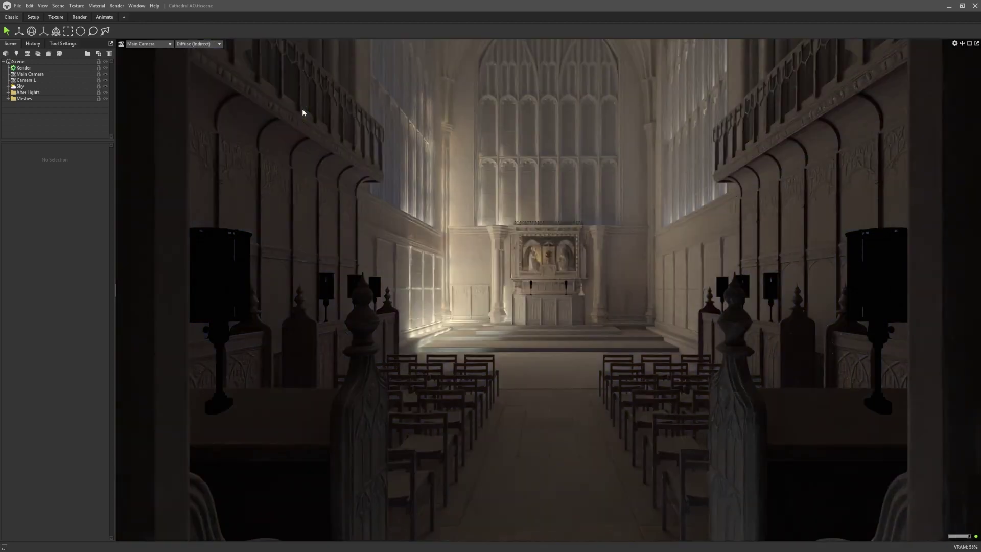
{"action": "key", "text": "period"}
{"action": "key", "text": "period"}
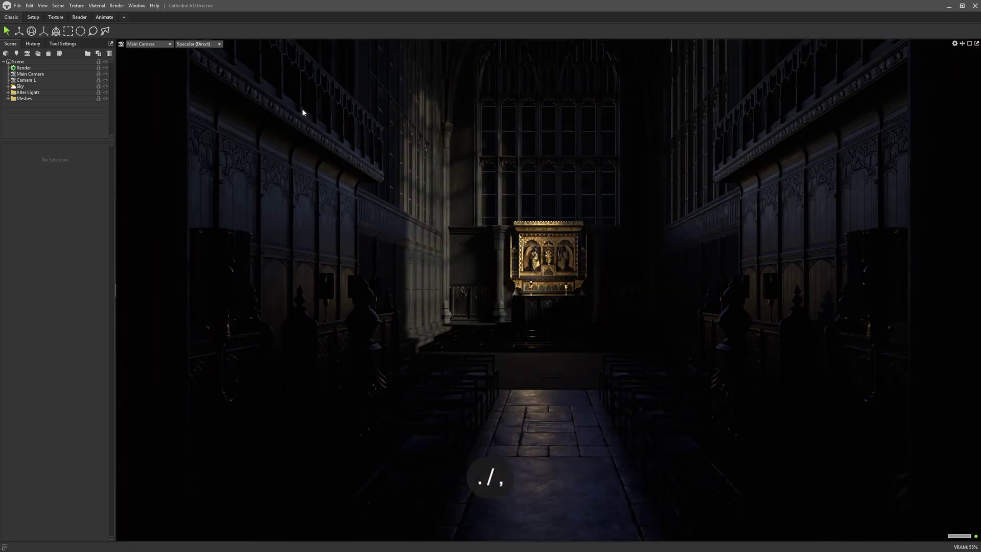
{"action": "key", "text": "period"}
{"action": "key", "text": "period"}
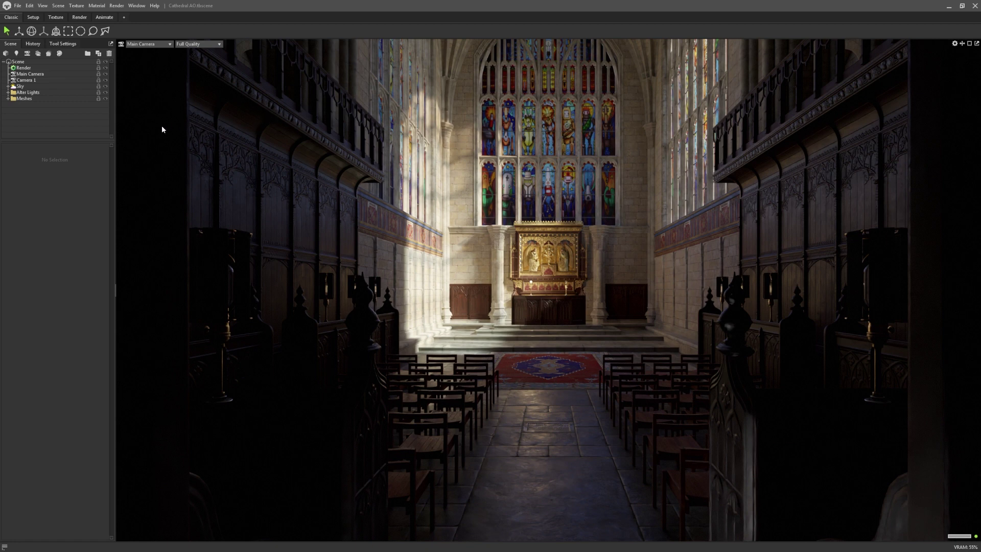
Add a Lighting > Ambient Occlusion pass under Render Passes.
{"action": "left_click", "coordinate": [53, 69]}
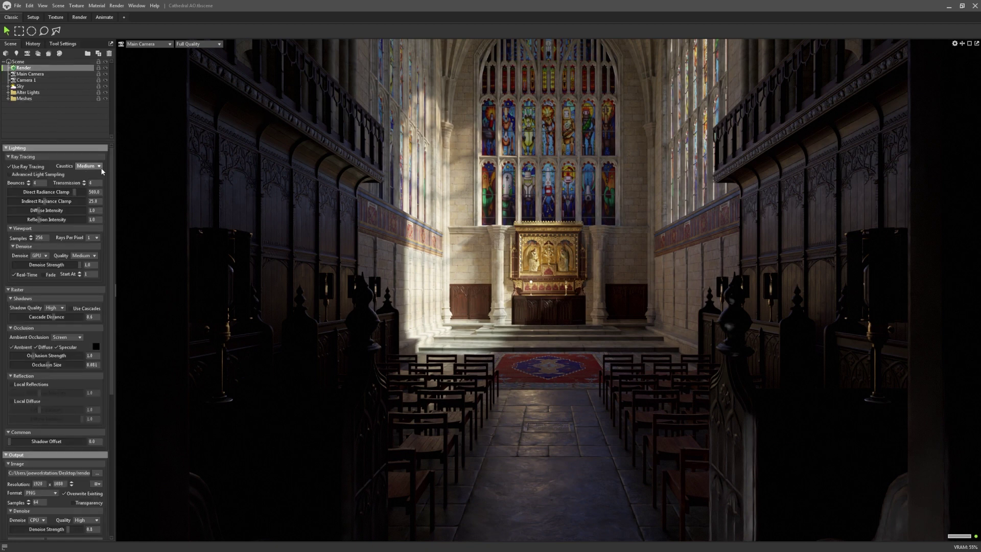
{"action": "left_click_drag", "start_coordinate": [111, 154], "coordinate": [123, 307]}
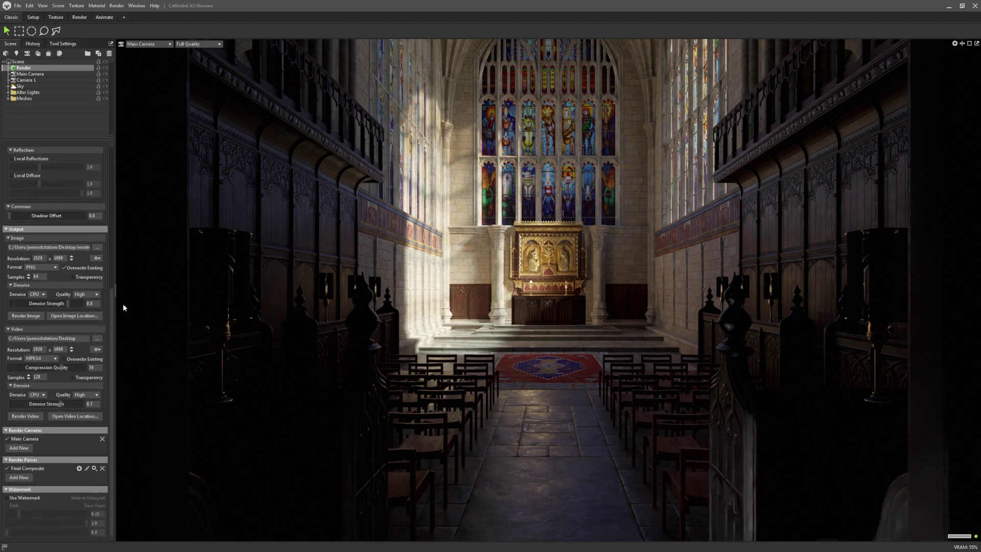
{"action": "left_click", "coordinate": [24, 479]}
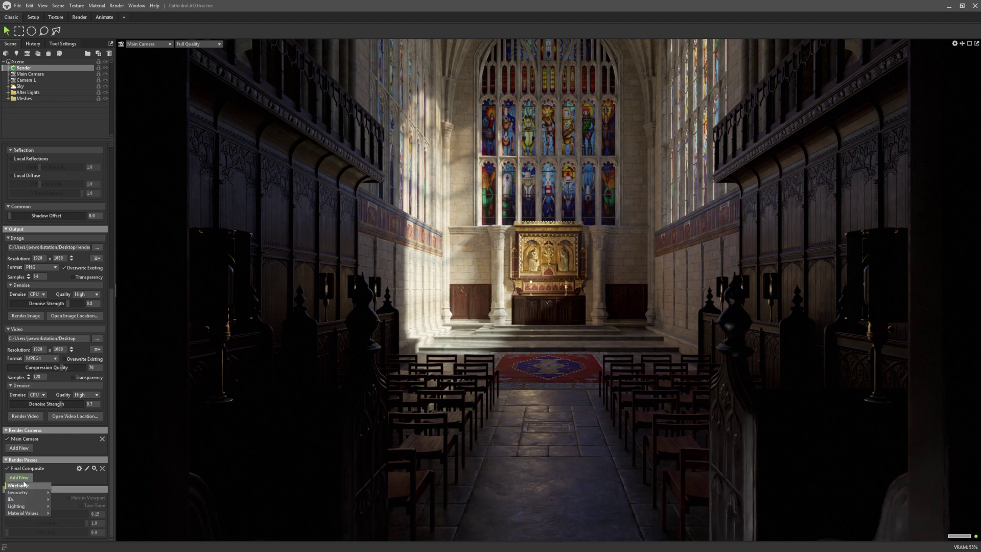
{"action": "mouse_move", "coordinate": [34, 506]}
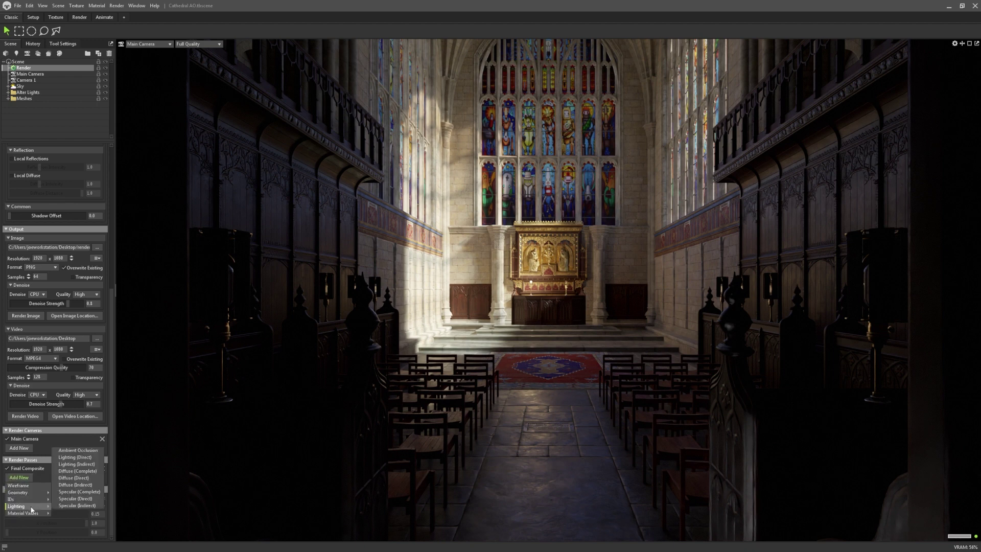
{"action": "left_click", "coordinate": [78, 451]}
Add a Lighting > Diffuse (Complete) pass and review the Ambient Occlusion pass settings.
{"action": "left_click", "coordinate": [27, 504]}
{"action": "mouse_move", "coordinate": [28, 531]}
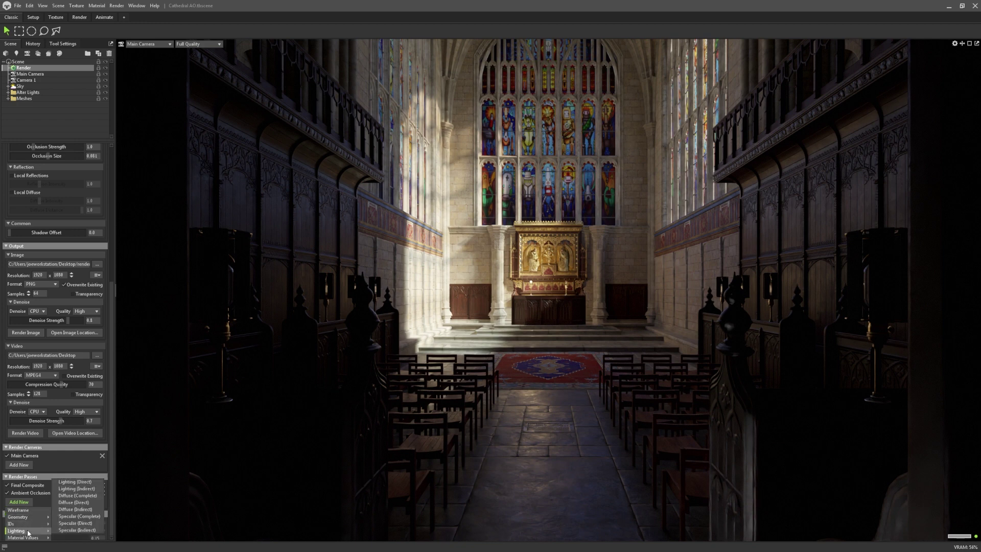
{"action": "left_click", "coordinate": [78, 496]}
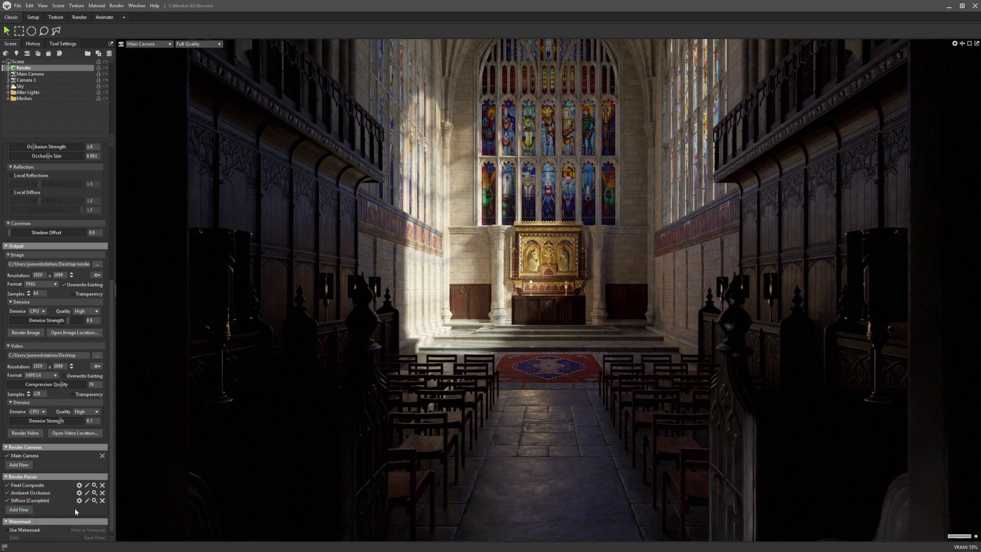
{"action": "left_click", "coordinate": [79, 493]}
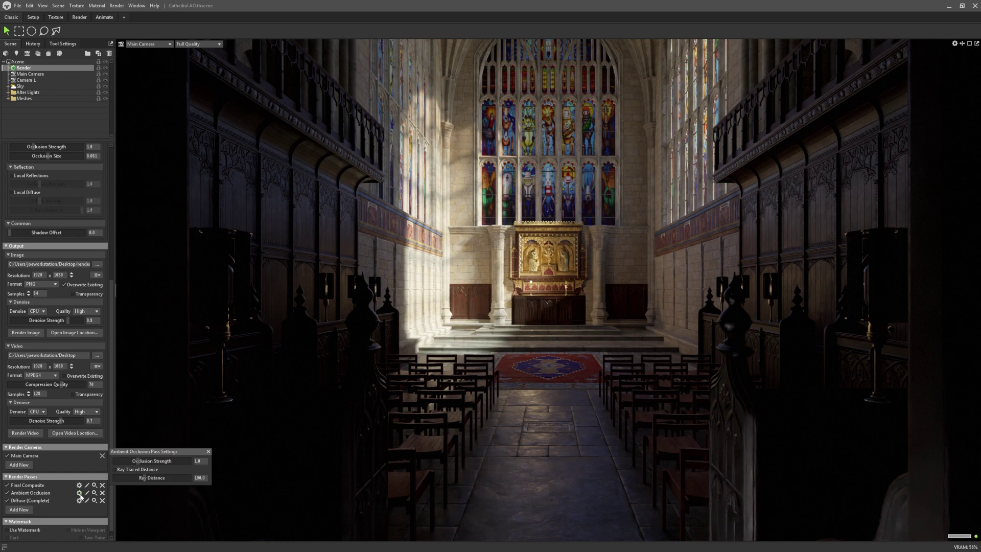
{"action": "left_click", "coordinate": [209, 451]}
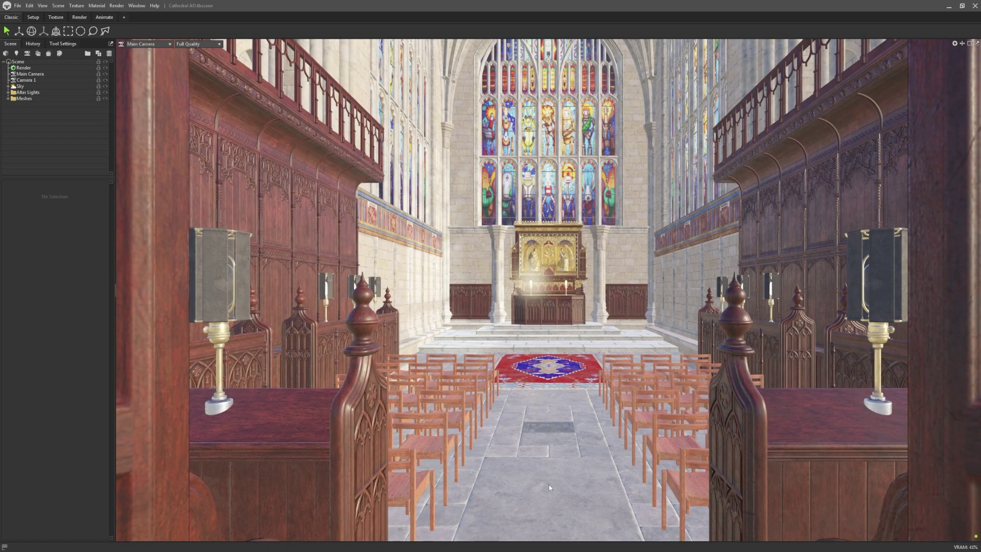
Try screen-space then ray-traced ambient occlusion, lowering strength and limiting ray distance to 16.36.
{"action": "left_click", "coordinate": [90, 69]}
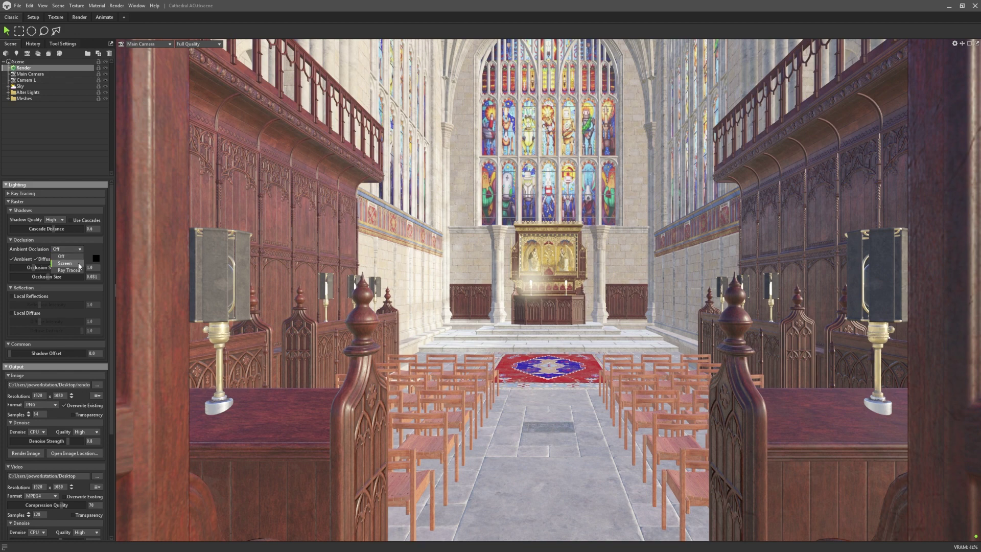
{"action": "left_click", "coordinate": [77, 263]}
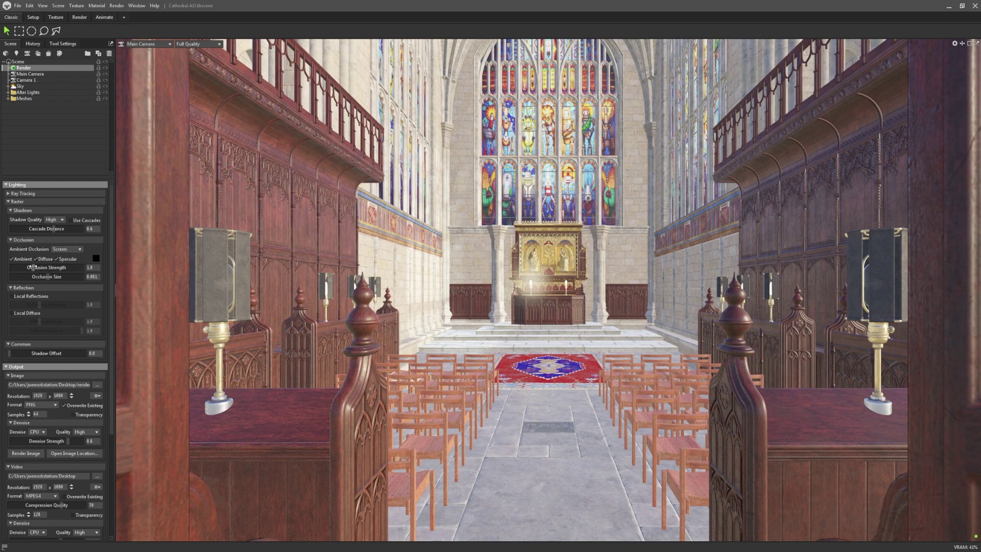
{"action": "left_click_drag", "start_coordinate": [32, 266], "coordinate": [72, 270]}
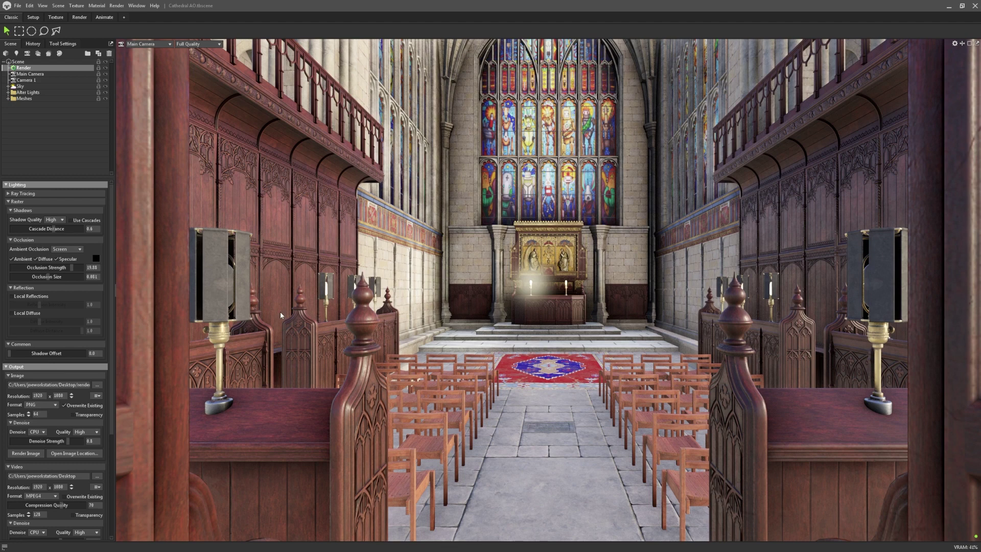
{"action": "left_click_drag", "start_coordinate": [72, 266], "coordinate": [17, 269]}
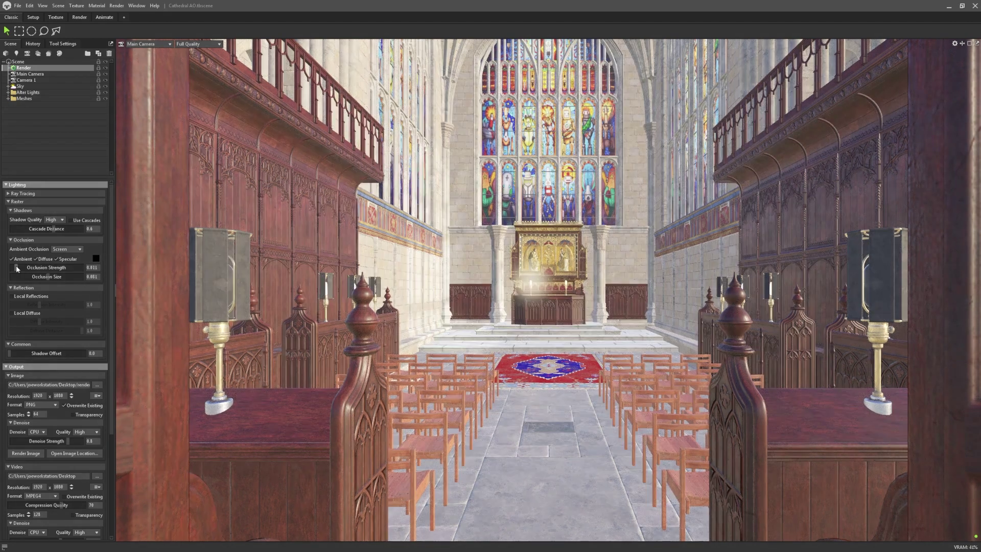
{"action": "left_click", "coordinate": [79, 249]}
{"action": "left_click", "coordinate": [81, 270]}
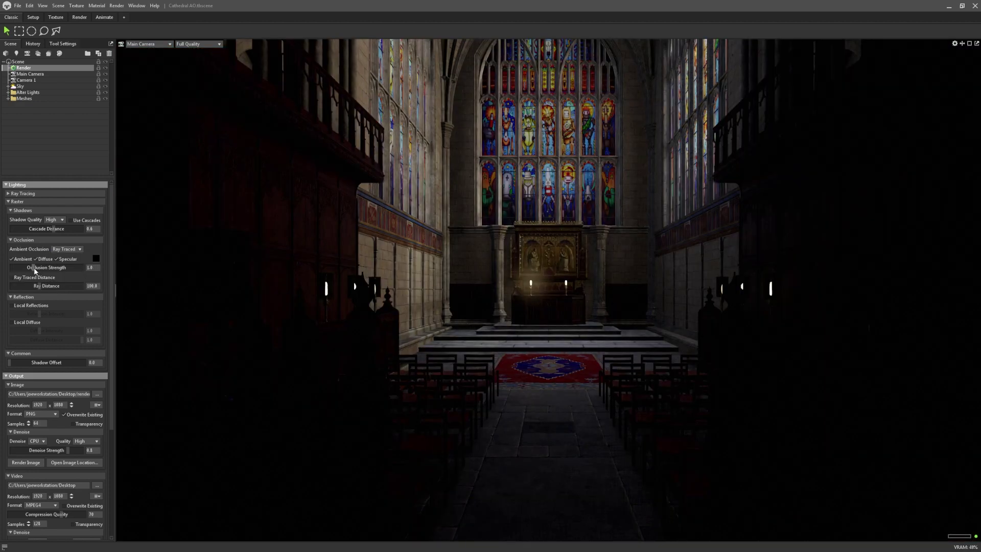
{"action": "left_click_drag", "start_coordinate": [32, 267], "coordinate": [15, 268]}
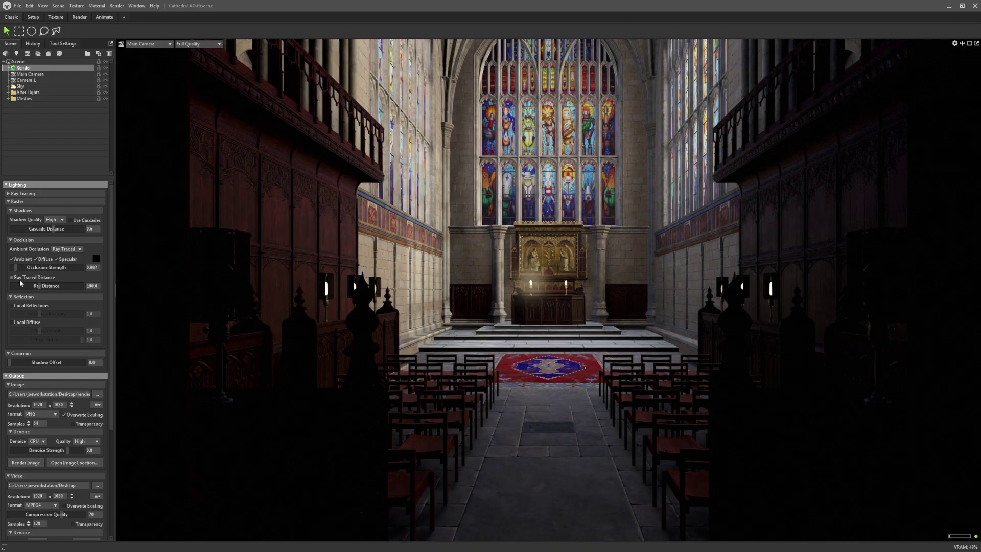
{"action": "left_click", "coordinate": [12, 278]}
{"action": "mouse_move", "coordinate": [39, 288]}
{"action": "left_mouse_down"}
{"action": "mouse_move", "coordinate": [30, 286]}
{"action": "mouse_move", "coordinate": [44, 288]}
{"action": "left_mouse_up"}
Preview a dark blue occlusion tint, then set the occlusion colour back to black.
{"action": "left_click", "coordinate": [95, 258]}
{"action": "left_click", "coordinate": [504, 259]}
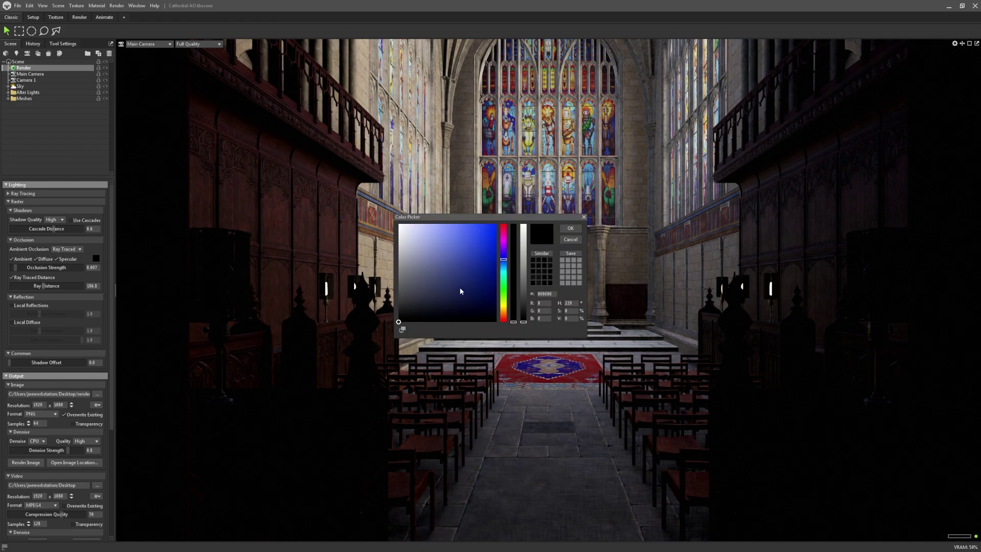
{"action": "left_click", "coordinate": [459, 277]}
{"action": "left_click_drag", "start_coordinate": [461, 219], "coordinate": [657, 263]}
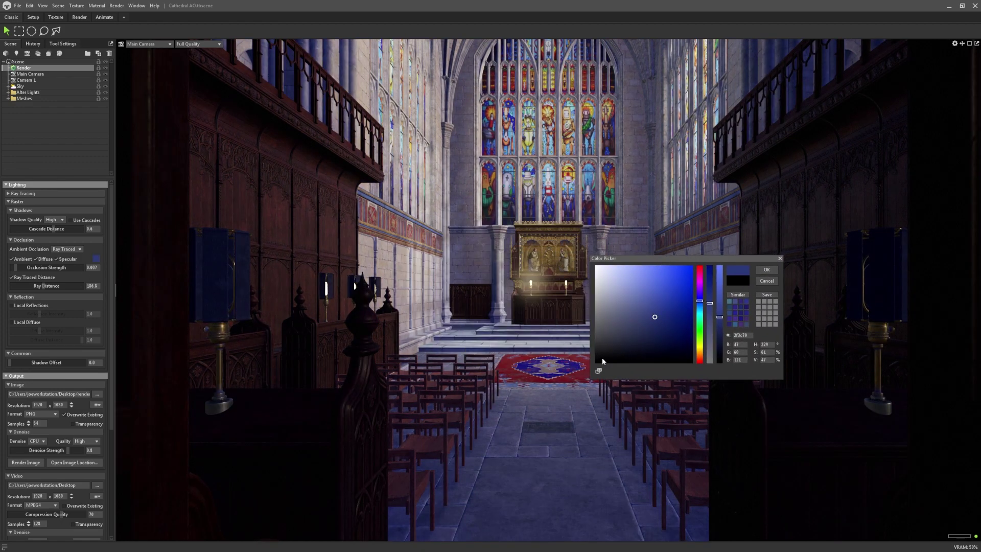
{"action": "left_click", "coordinate": [598, 359]}
{"action": "left_click", "coordinate": [767, 269]}
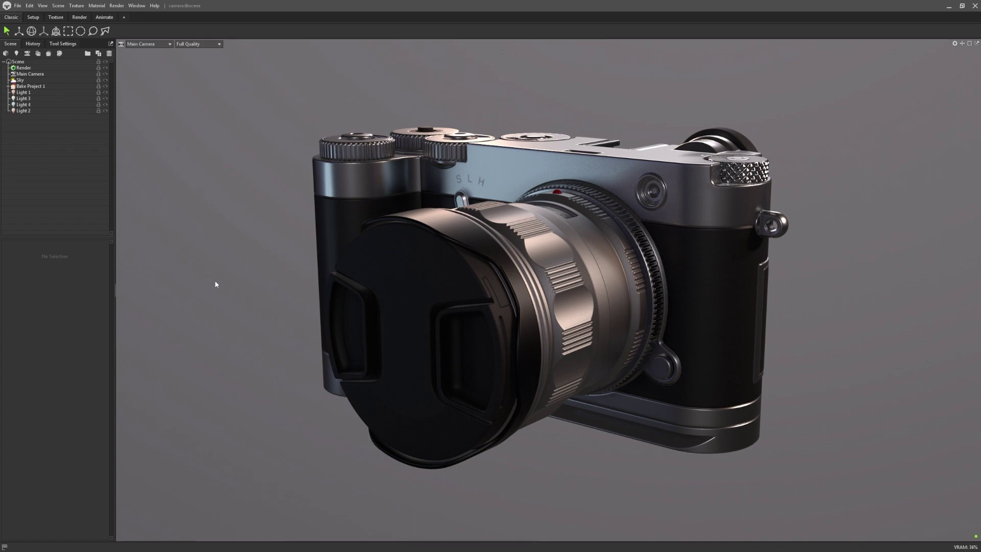
Add Complete, Diffuse, Specular and Indirect Lighting maps to Bake Project 1.
{"action": "left_click", "coordinate": [85, 86]}
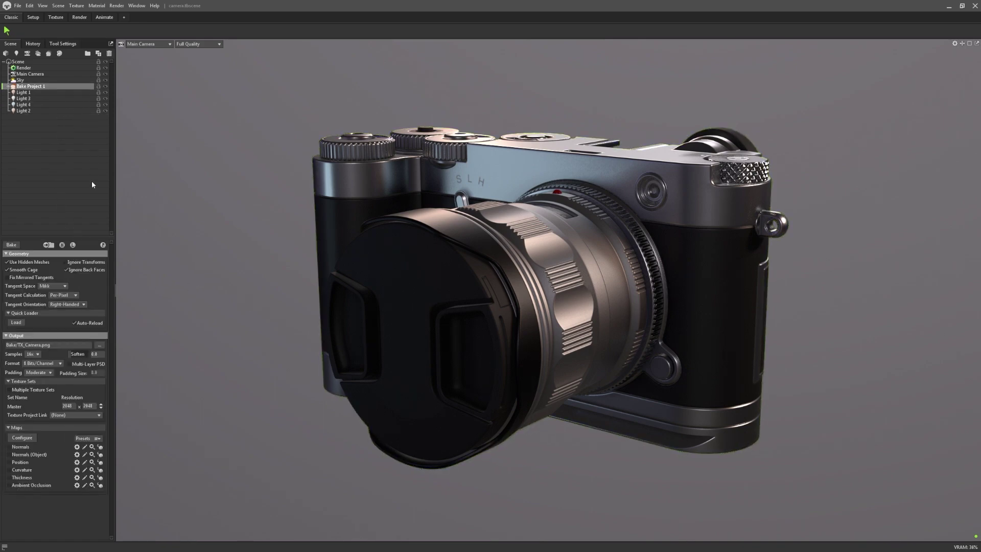
{"action": "left_click", "coordinate": [22, 438]}
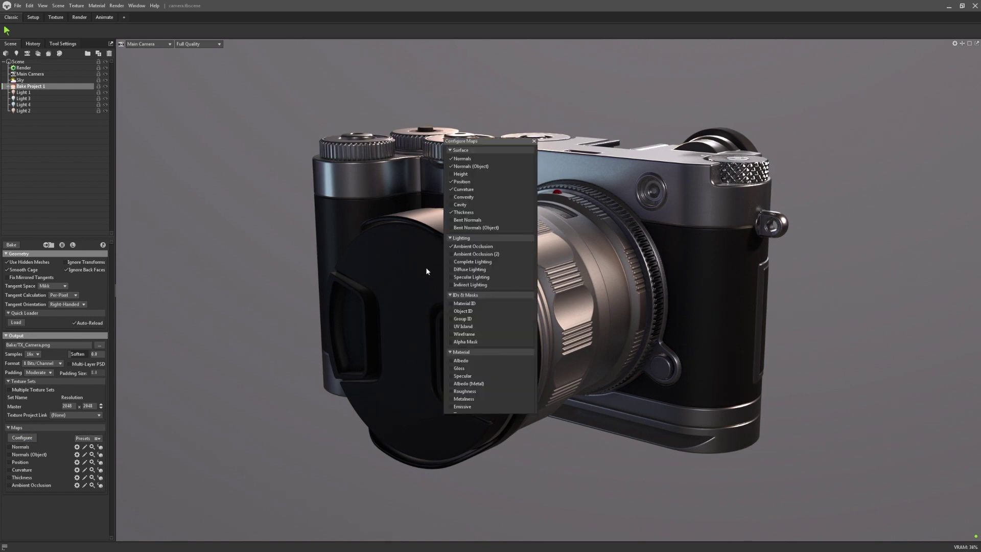
{"action": "left_click", "coordinate": [482, 261]}
{"action": "left_click", "coordinate": [482, 269]}
{"action": "left_click", "coordinate": [482, 276]}
{"action": "left_click", "coordinate": [480, 285]}
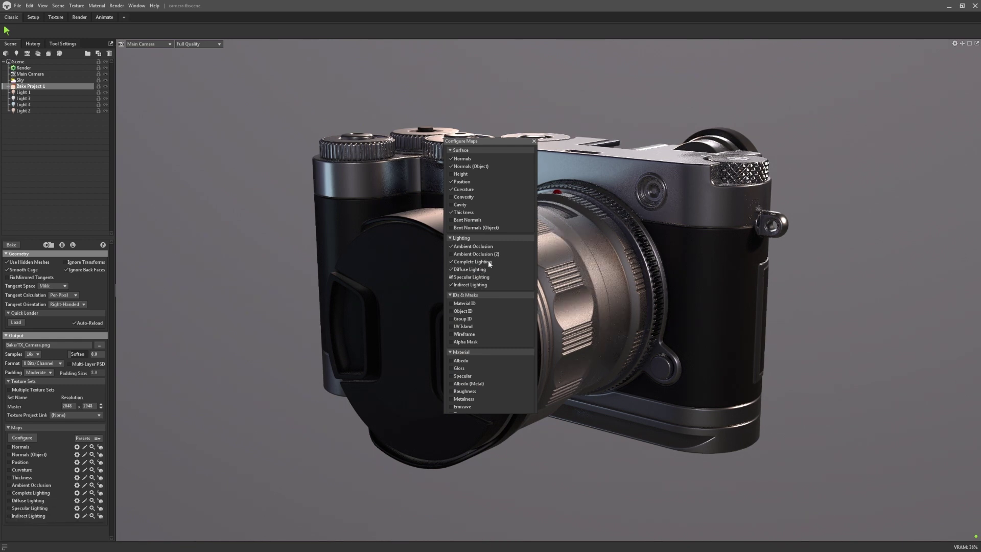
{"action": "left_click", "coordinate": [534, 142]}
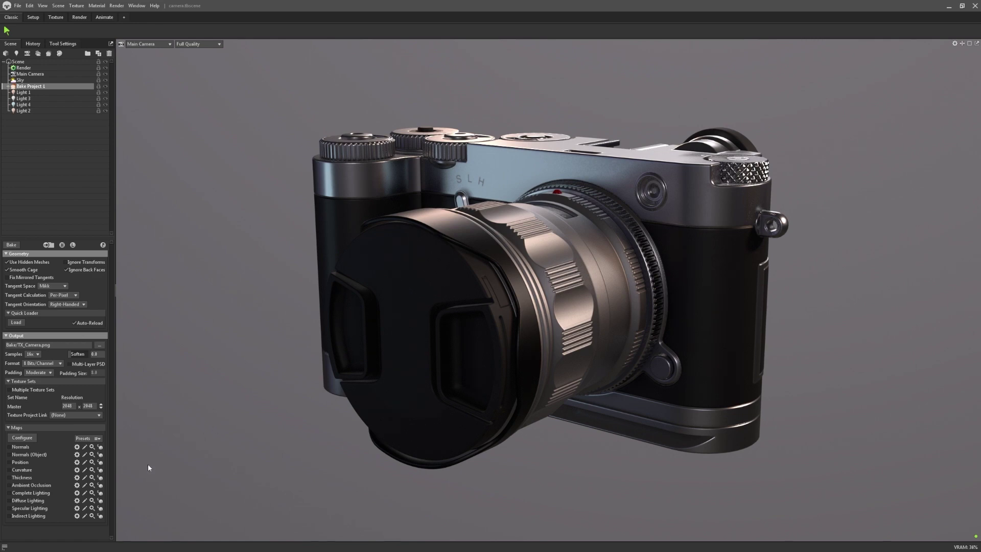
Enable the four lighting maps for baking in the Maps list.
{"action": "left_click", "coordinate": [44, 494]}
{"action": "left_click", "coordinate": [41, 501]}
{"action": "left_click", "coordinate": [40, 509]}
{"action": "left_click", "coordinate": [39, 515]}
Bake, then preview Diffuse, Specular, Indirect and finally Complete Lighting on the camera.
{"action": "left_click", "coordinate": [17, 248]}
{"action": "left_click", "coordinate": [101, 501]}
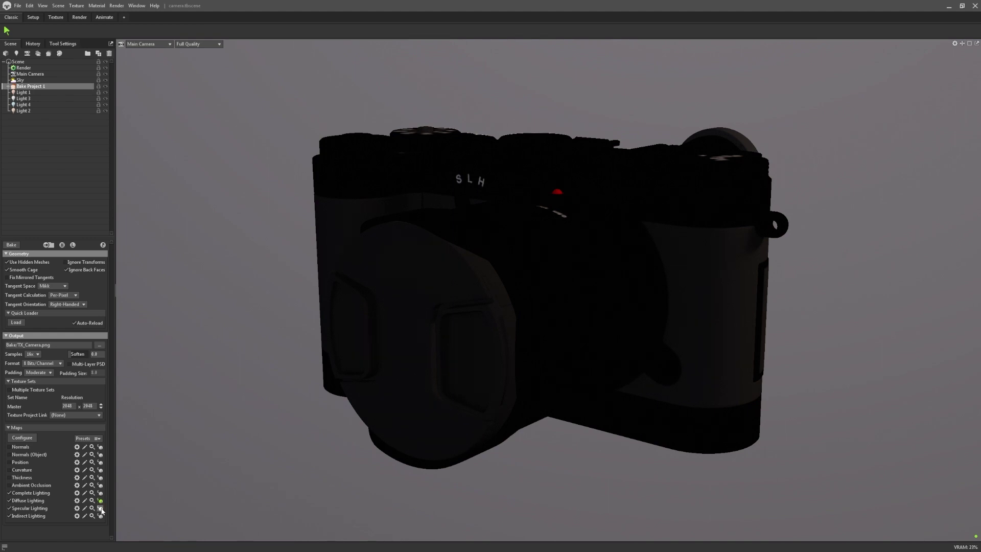
{"action": "left_click", "coordinate": [101, 508]}
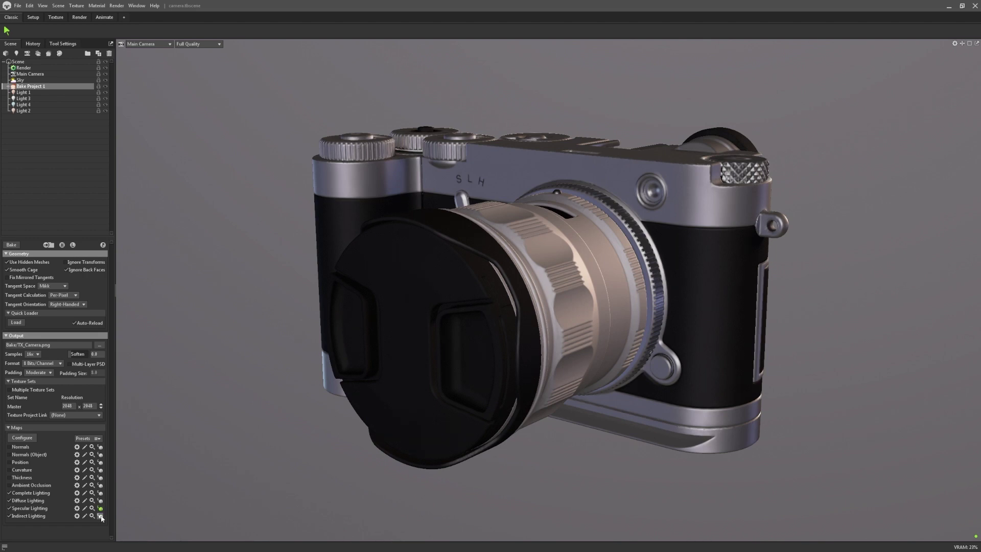
{"action": "left_click", "coordinate": [101, 516]}
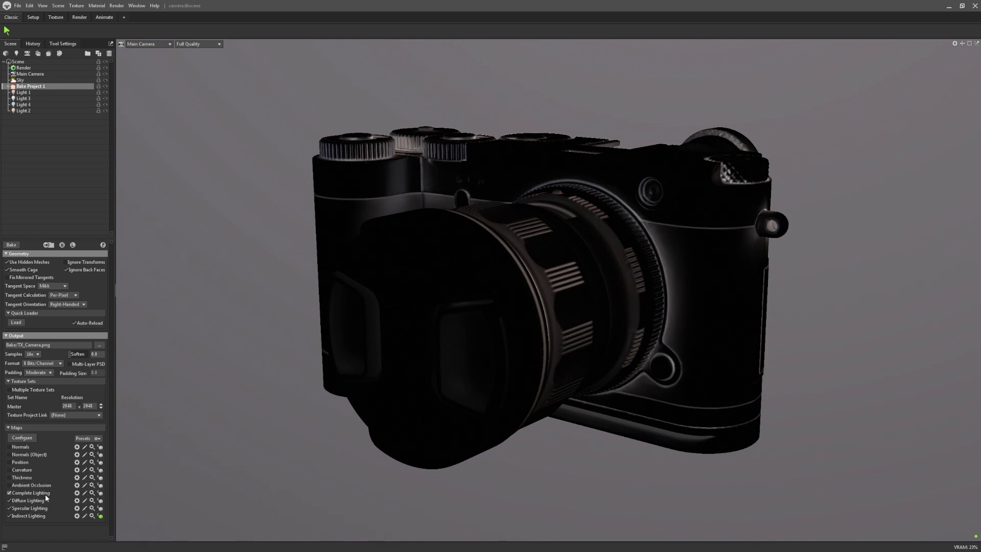
{"action": "left_click", "coordinate": [100, 494]}
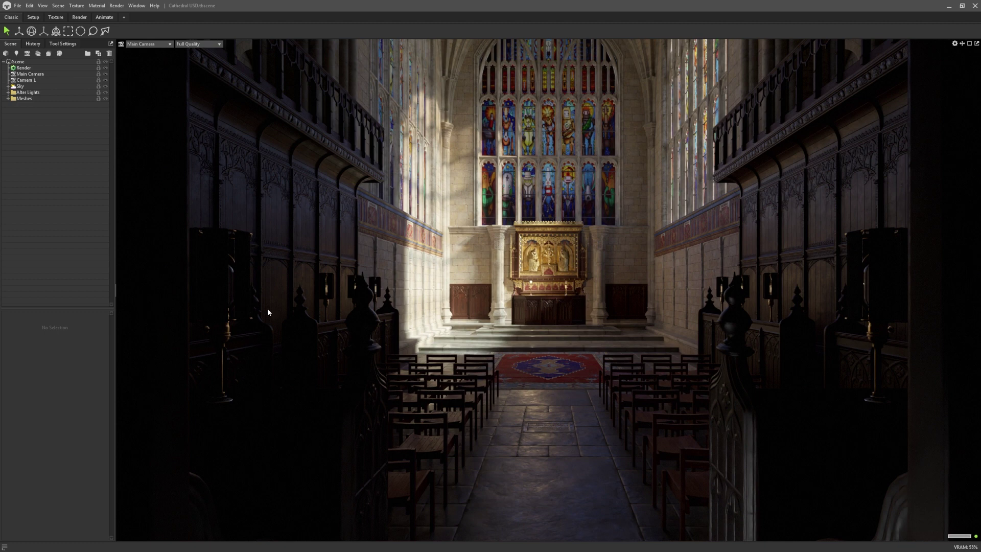
Open File > Export settings with USD format and reposition the dialog.
{"action": "left_click", "coordinate": [17, 6]}
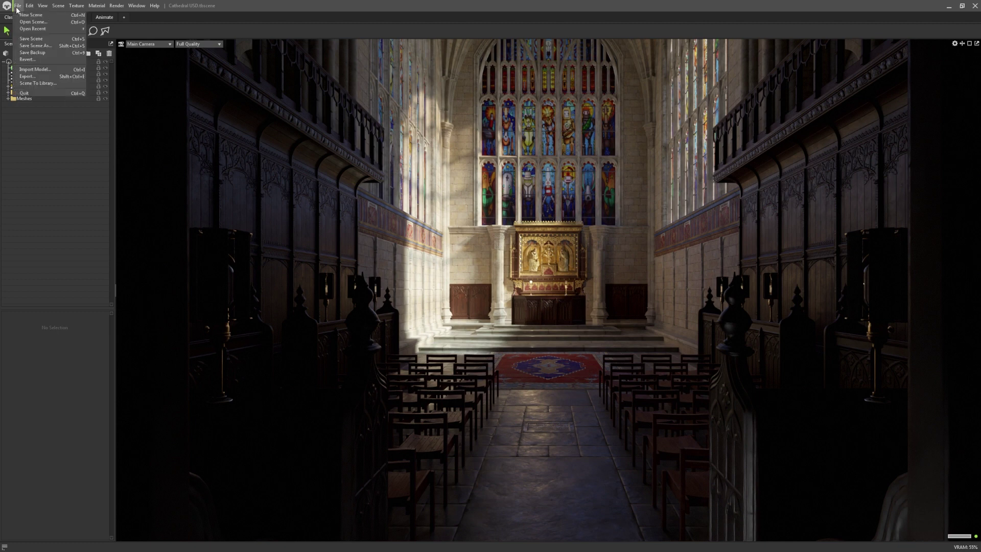
{"action": "left_click", "coordinate": [43, 76]}
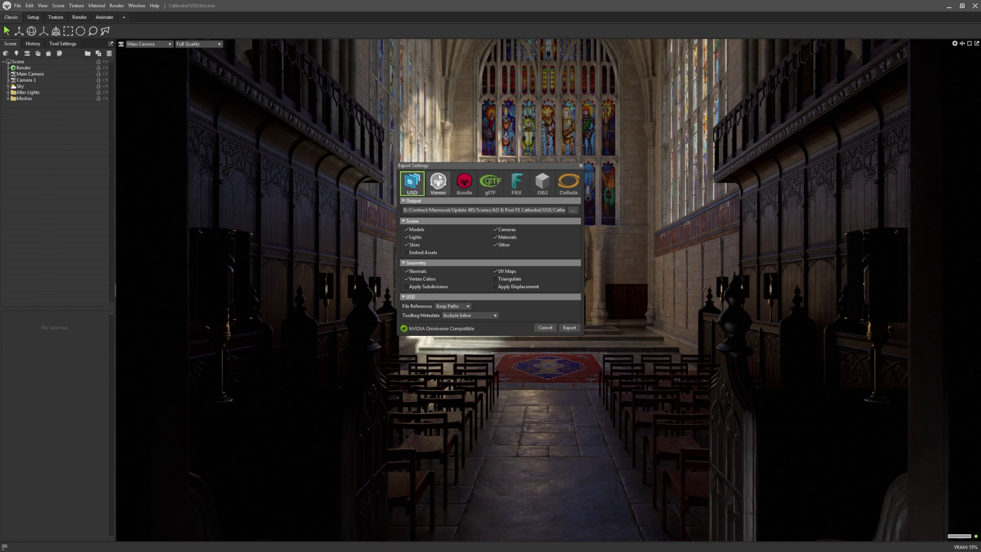
{"action": "left_click_drag", "start_coordinate": [444, 166], "coordinate": [498, 217]}
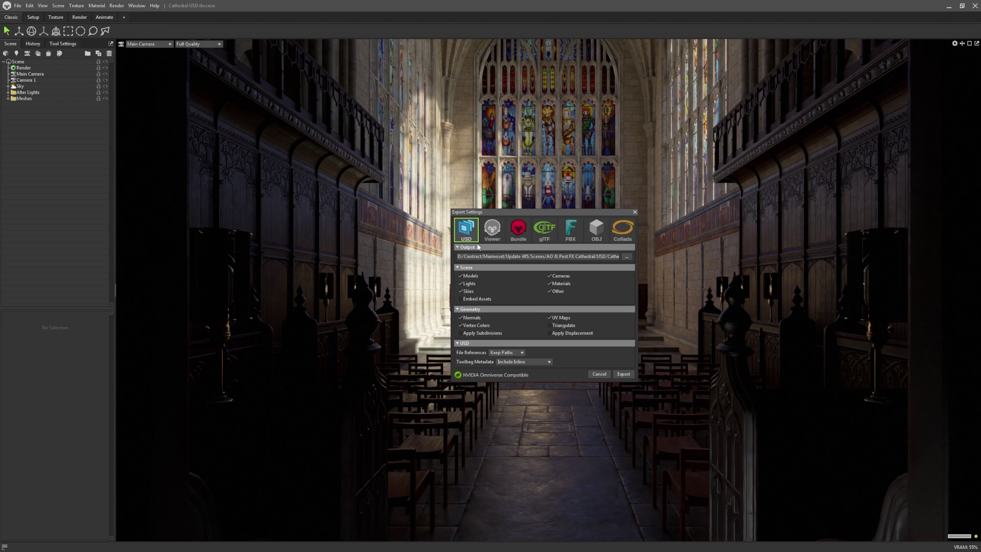
{"action": "left_click", "coordinate": [499, 237]}
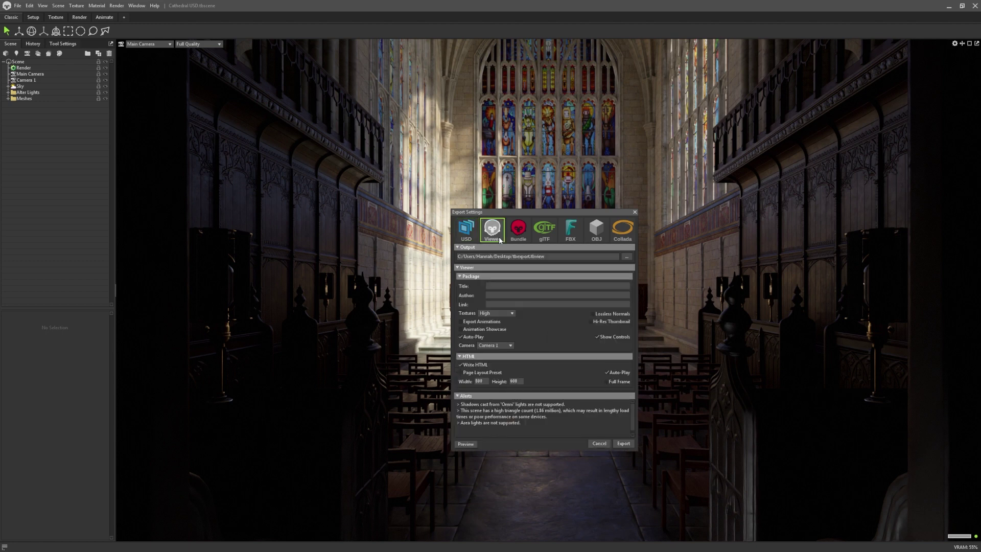
{"action": "left_click", "coordinate": [529, 240]}
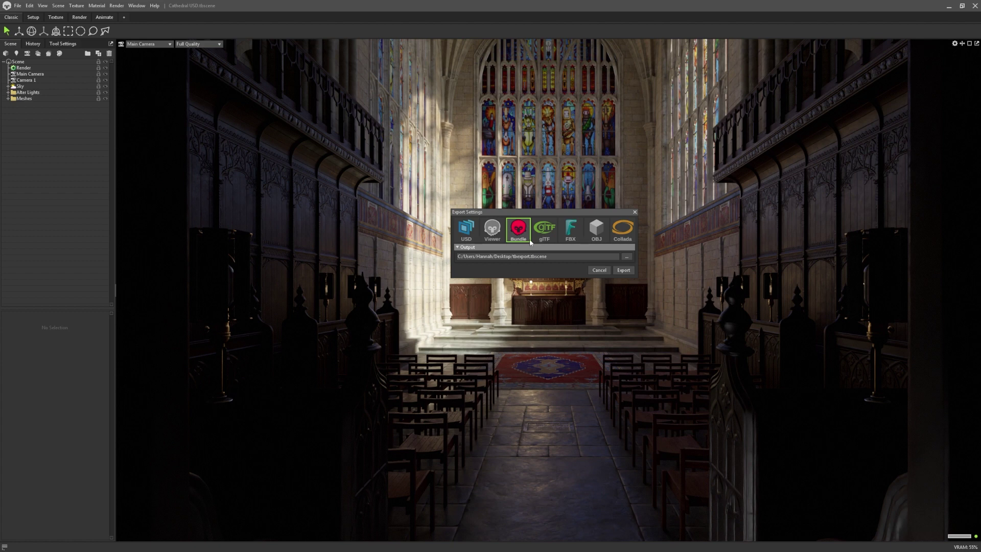
{"action": "left_click", "coordinate": [544, 230]}
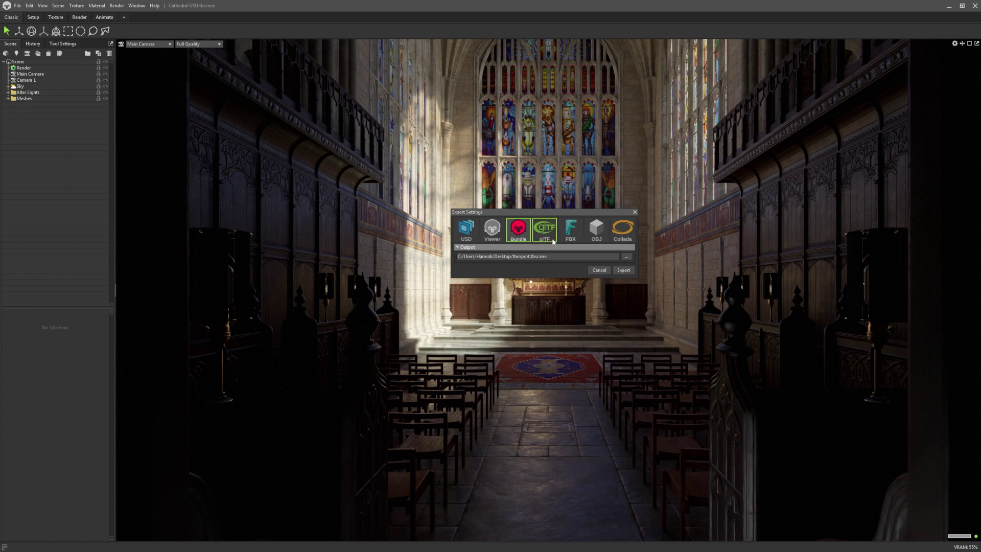
{"action": "left_click", "coordinate": [626, 240]}
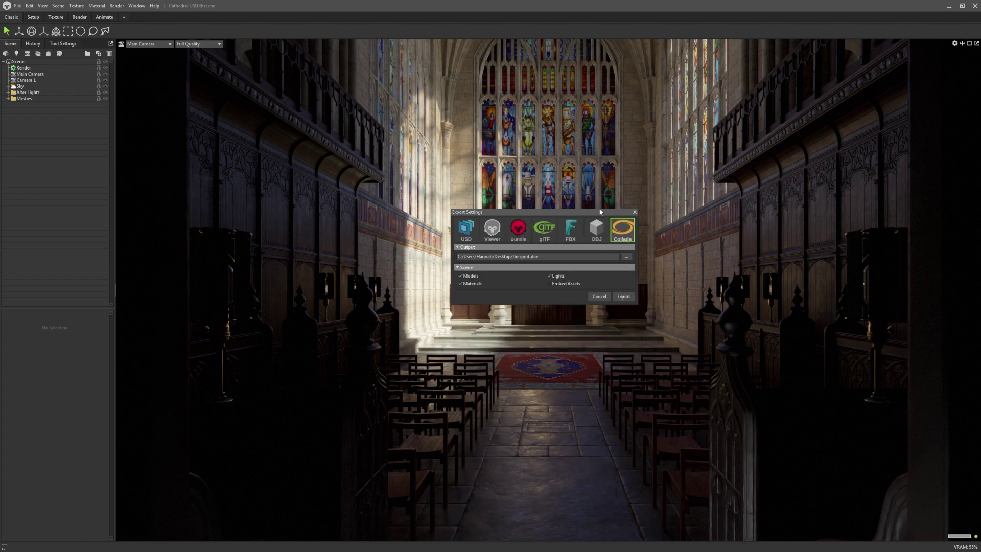
{"action": "left_click", "coordinate": [473, 235]}
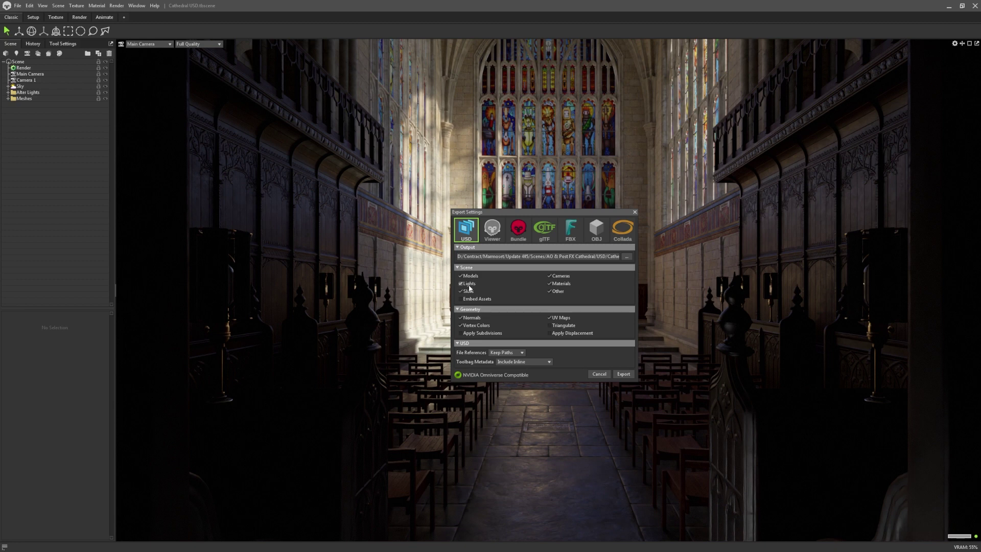
{"action": "left_click", "coordinate": [601, 373]}
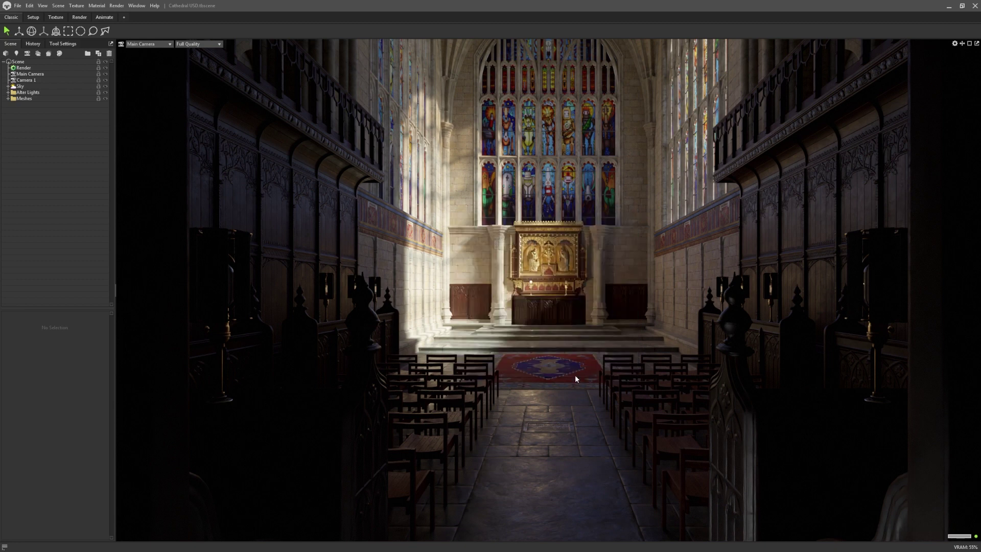
{"action": "left_click", "coordinate": [17, 6]}
{"action": "left_click", "coordinate": [34, 69]}
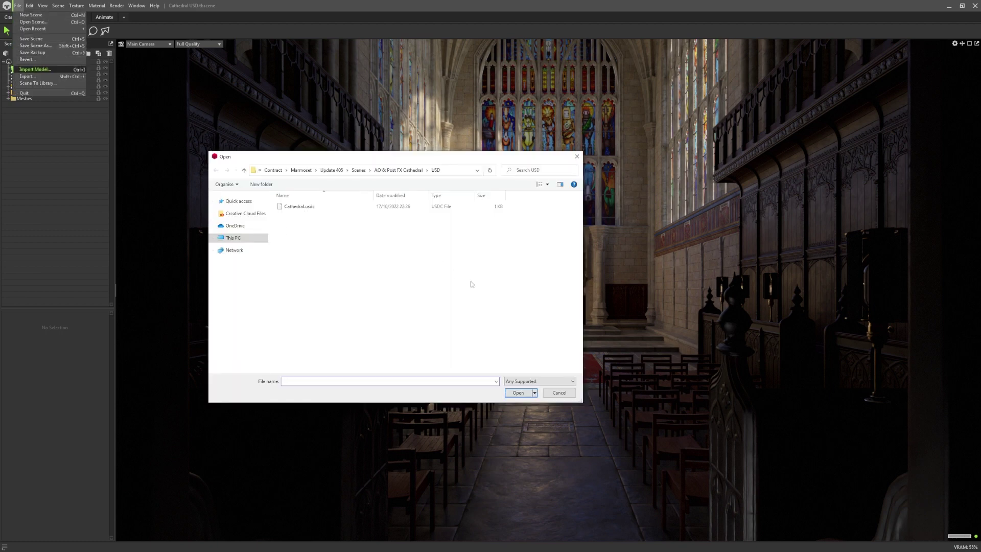
{"action": "left_click", "coordinate": [571, 382]}
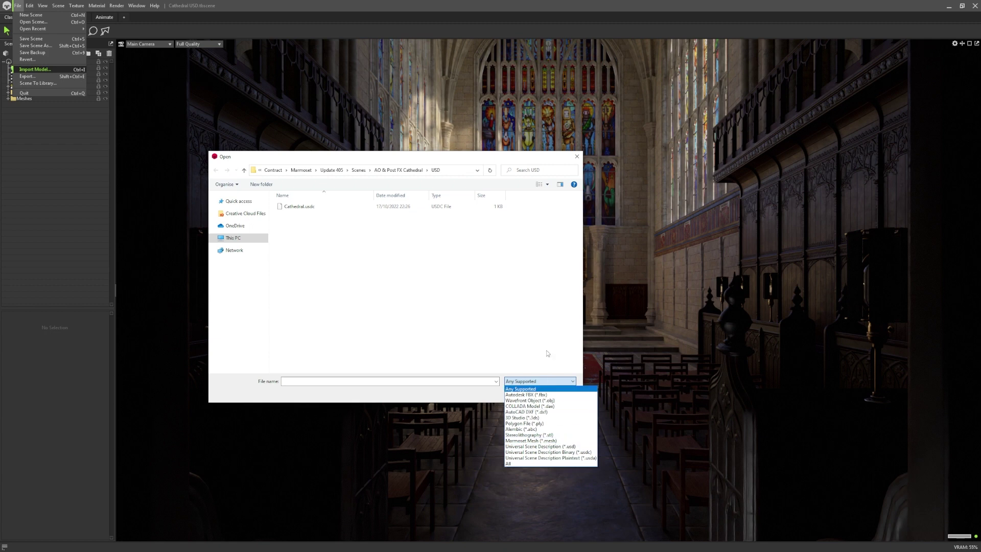
{"action": "left_click", "coordinate": [526, 389]}
{"action": "left_click", "coordinate": [555, 395]}
{"action": "left_click", "coordinate": [18, 5]}
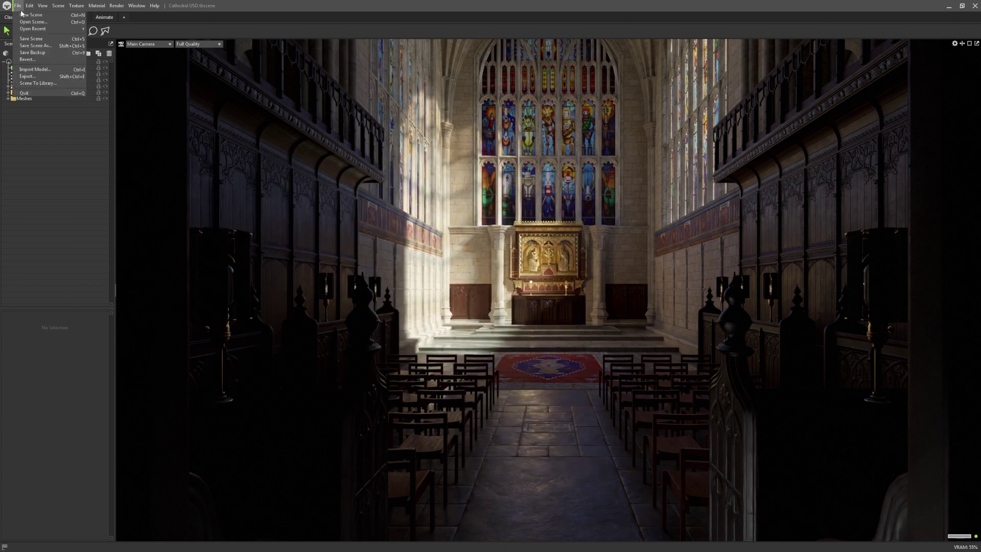
{"action": "left_click", "coordinate": [30, 76]}
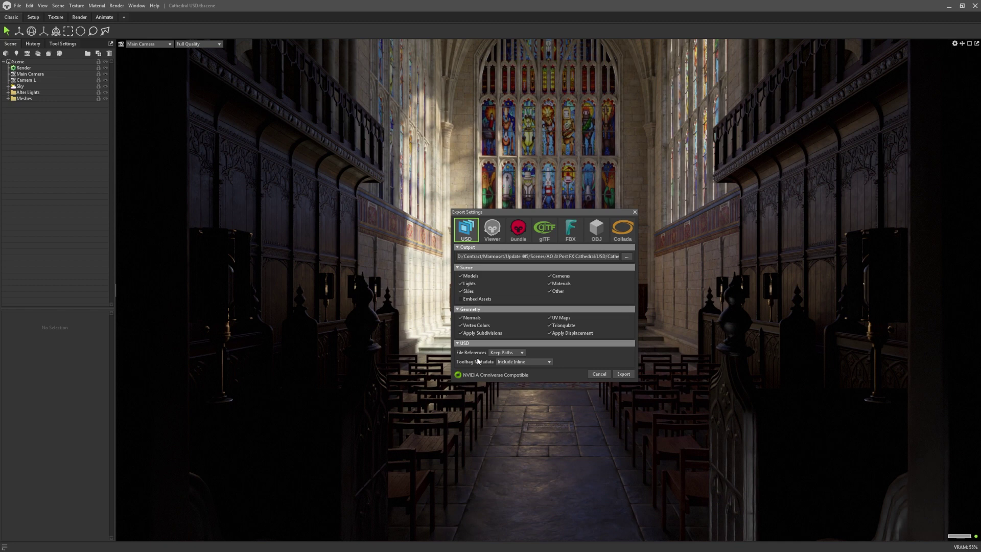
Set File References to Include Copy and Toolbag Metadata to Include Referenced File.
{"action": "left_click", "coordinate": [522, 353]}
{"action": "left_click", "coordinate": [547, 362]}
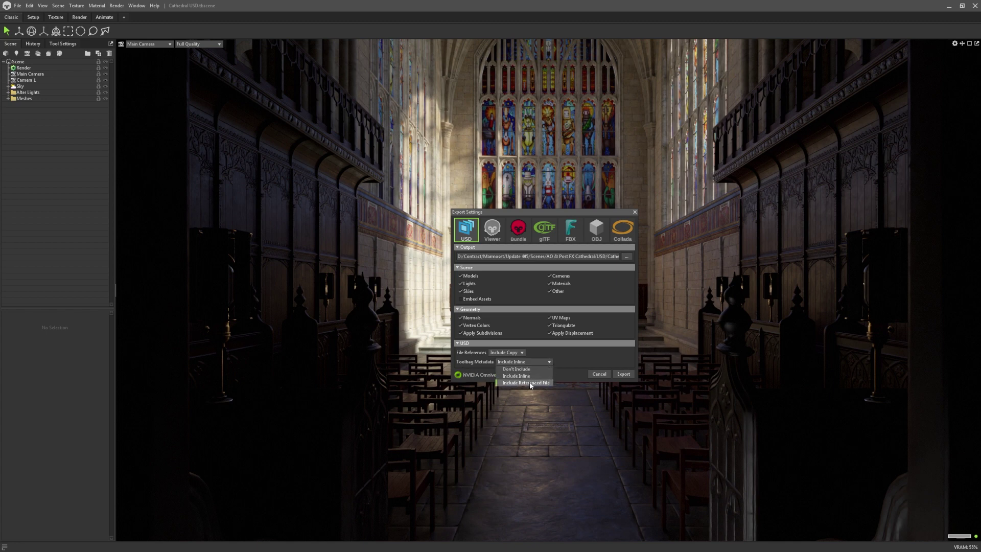
{"action": "left_click", "coordinate": [545, 383]}
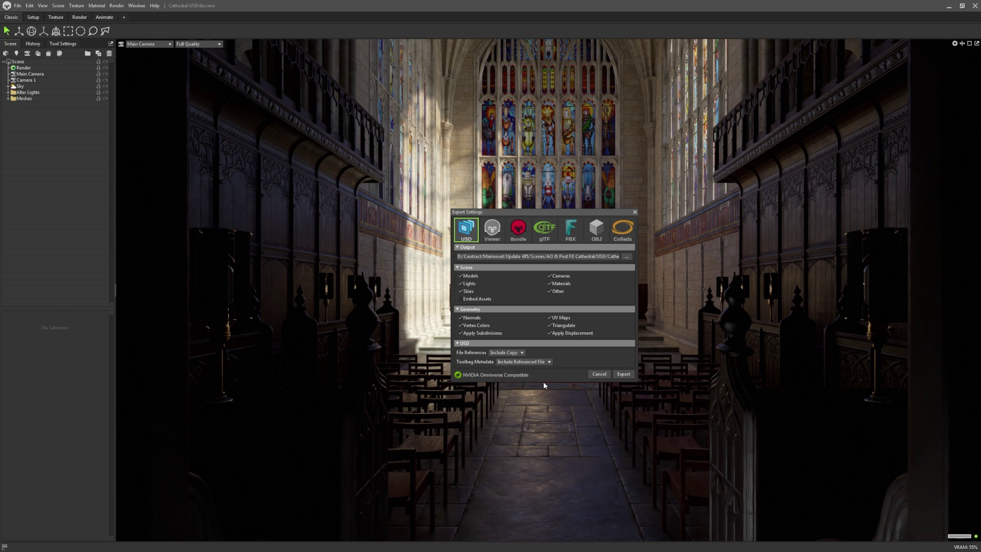